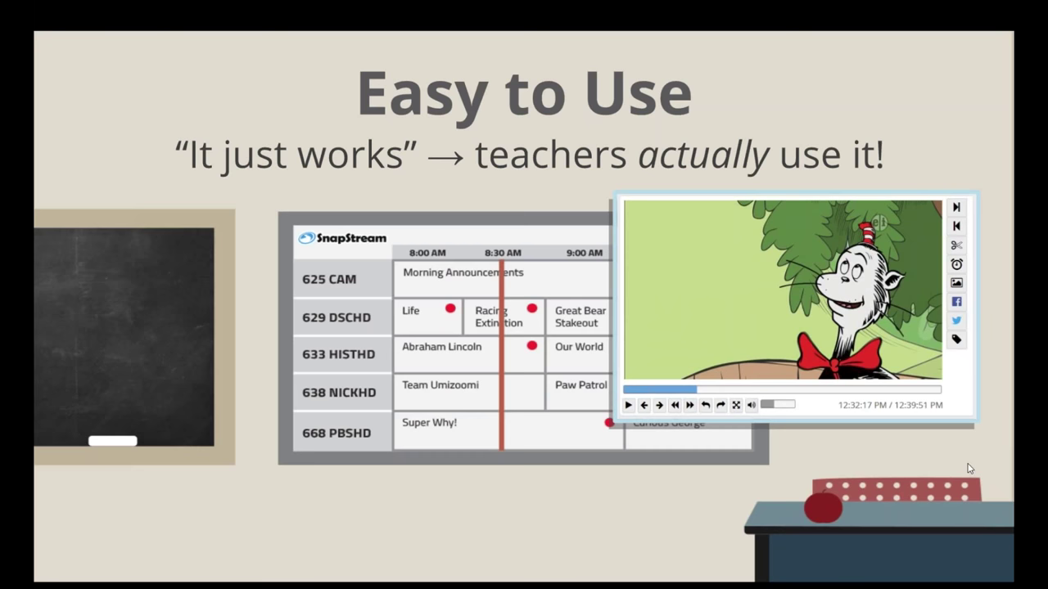
- Advance the slideshow to slide 8, Live & Recorded TV
{"action": "key", "text": "Right"}
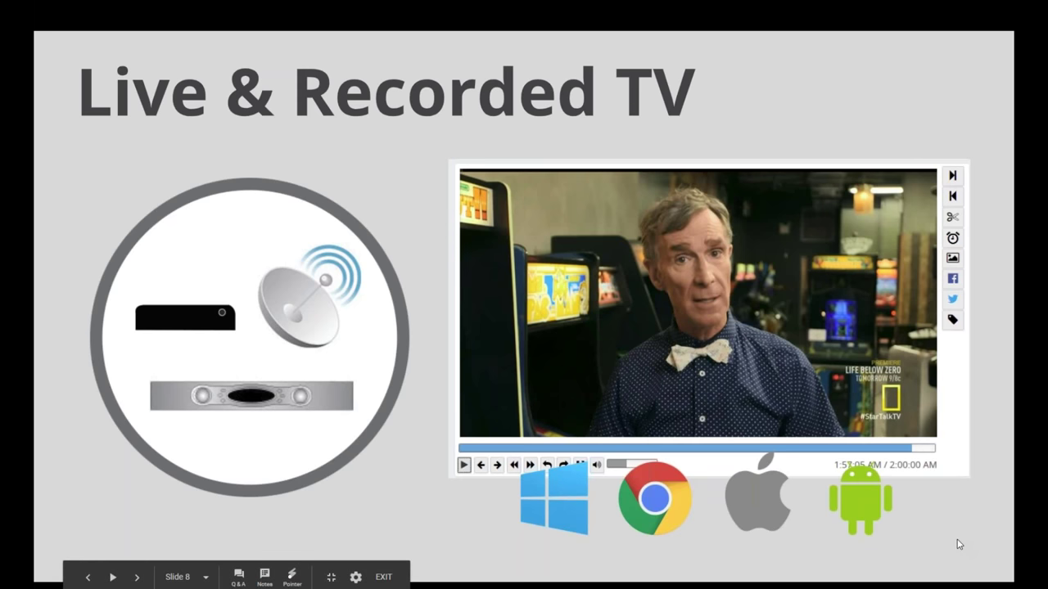
- Advance the slideshow to the Clip & Share slide
{"action": "left_click", "coordinate": [960, 545]}
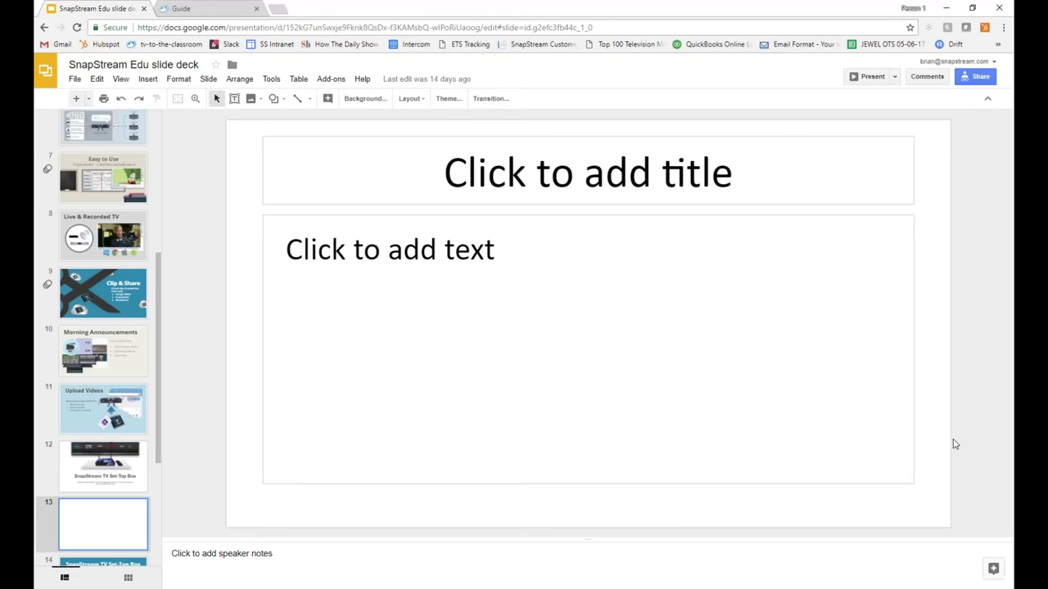
- On the SnapStream Guide tab, log out of the account and sign back in
{"action": "left_click", "coordinate": [176, 8]}
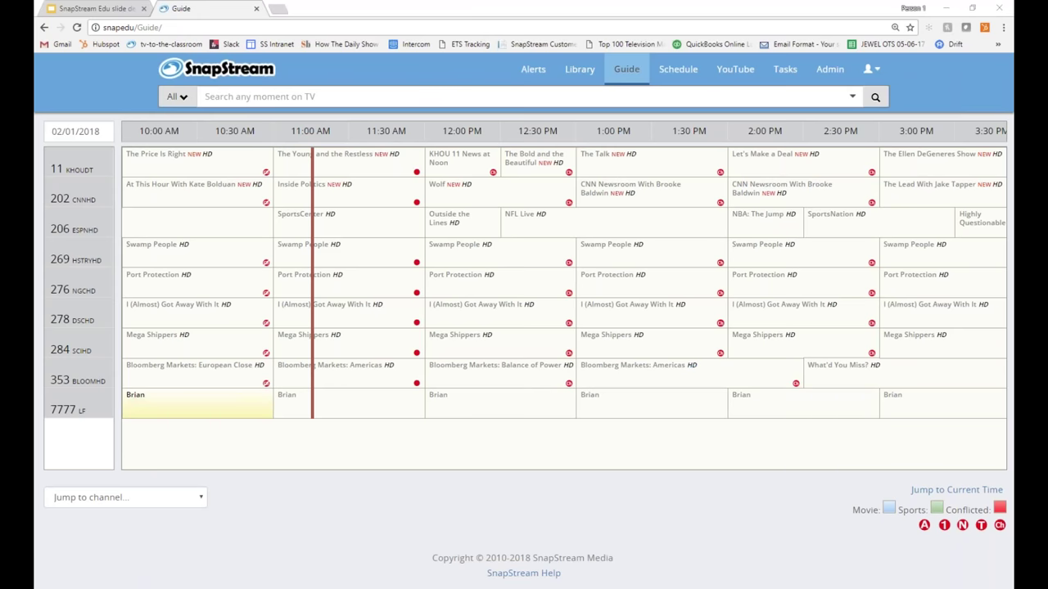
{"action": "left_click", "coordinate": [872, 69]}
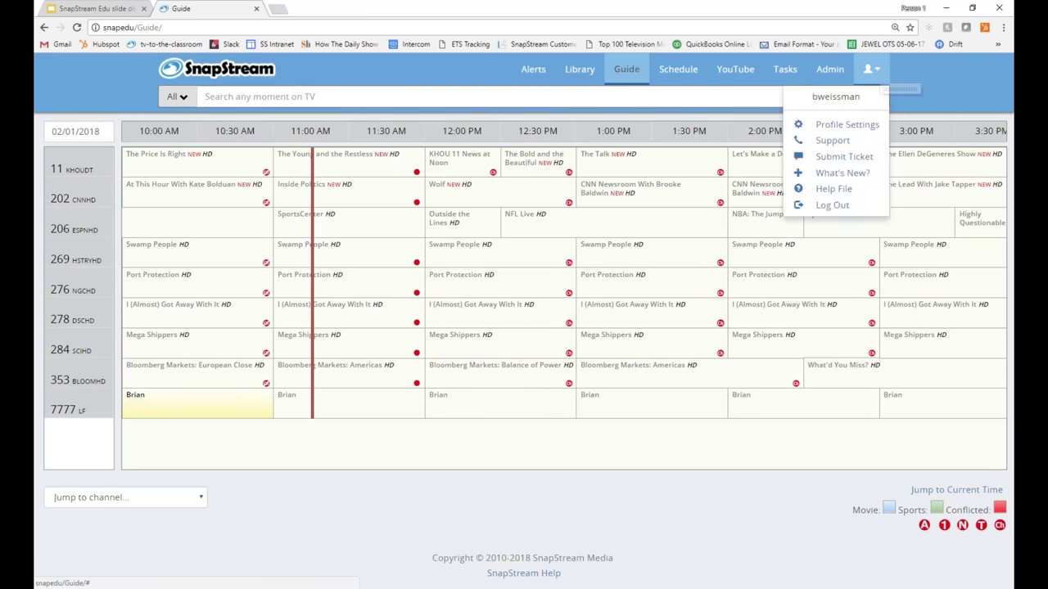
{"action": "left_click", "coordinate": [832, 206]}
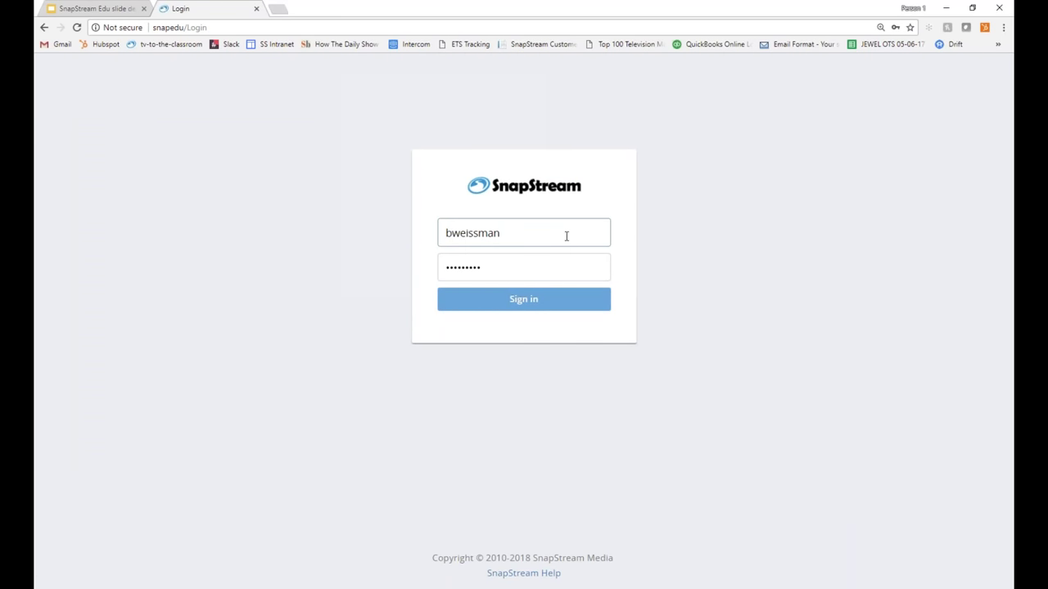
{"action": "left_click", "coordinate": [534, 302]}
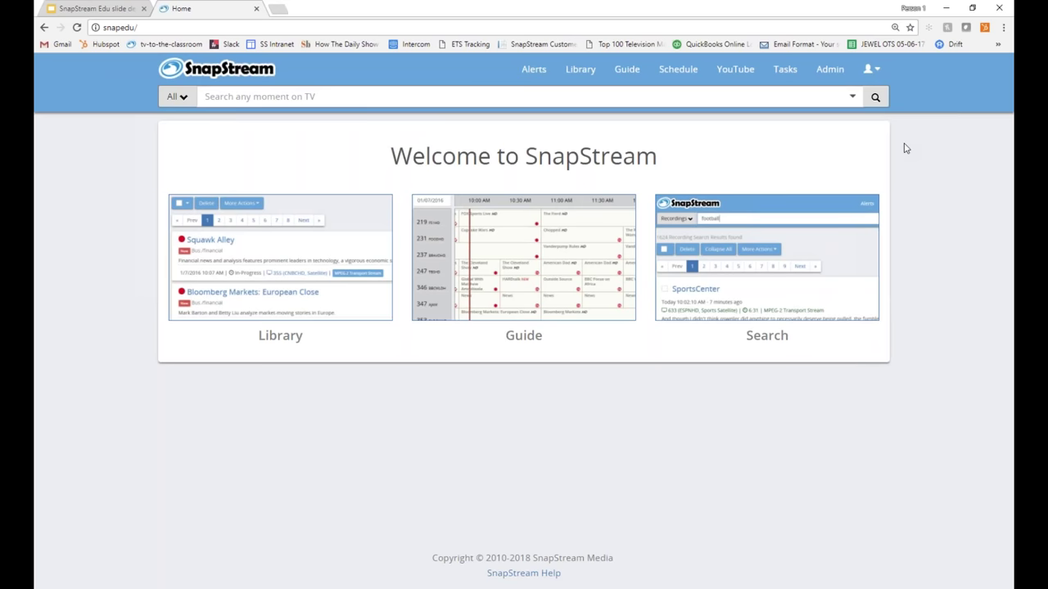
- Show the 02/01/2018 TV guide grid, channels 11 KHOUDT through 7777
{"action": "left_click", "coordinate": [631, 85]}
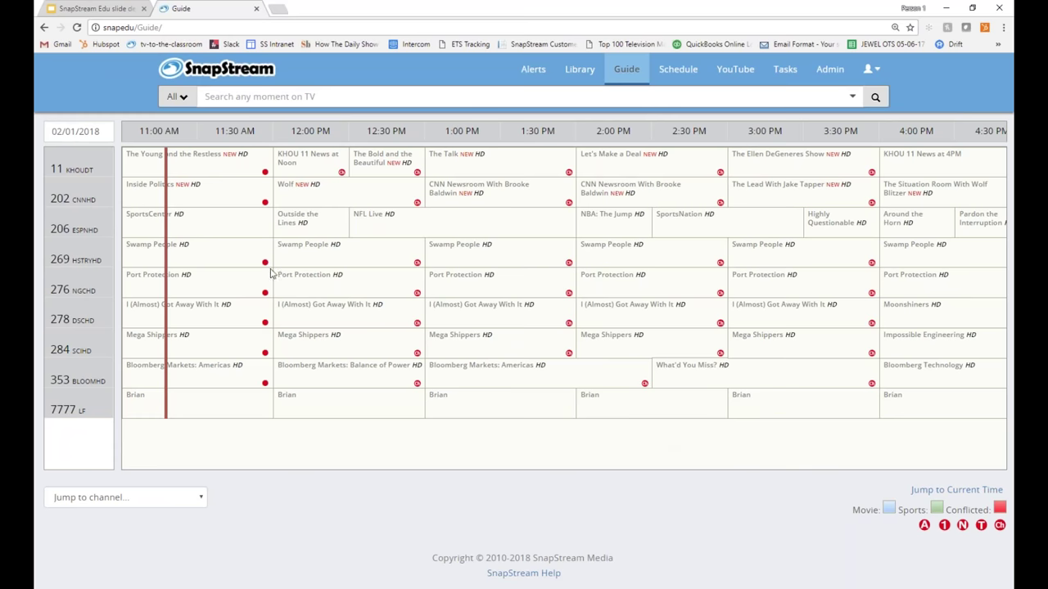
- Bring up Watch Live TV and Record options for the 11:00 AM SportsCenter on channel 206
{"action": "left_click", "coordinate": [209, 229]}
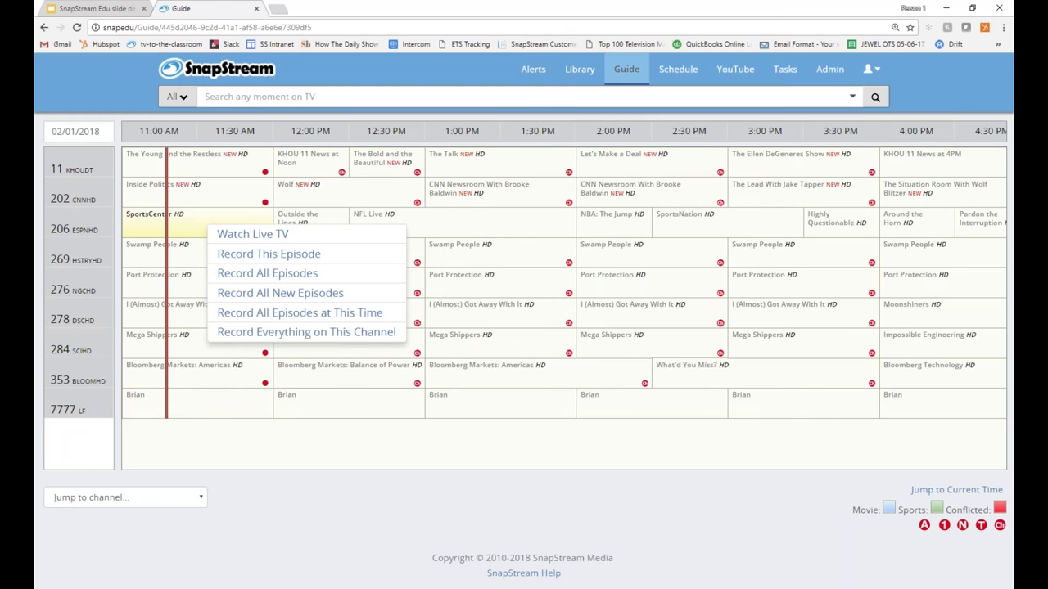
{"action": "left_click", "coordinate": [293, 472]}
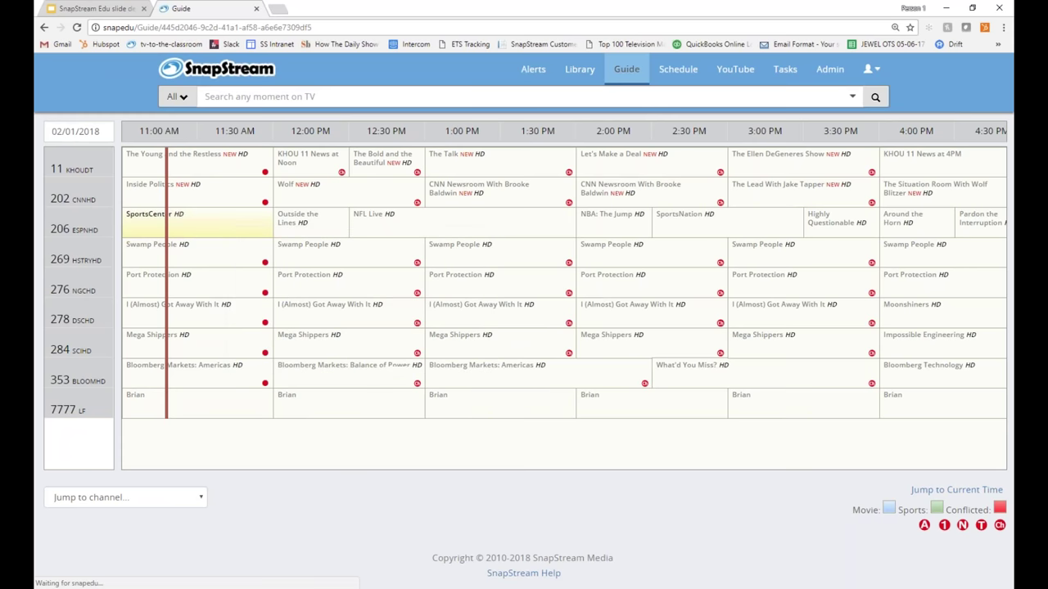
{"action": "right_click", "coordinate": [233, 230]}
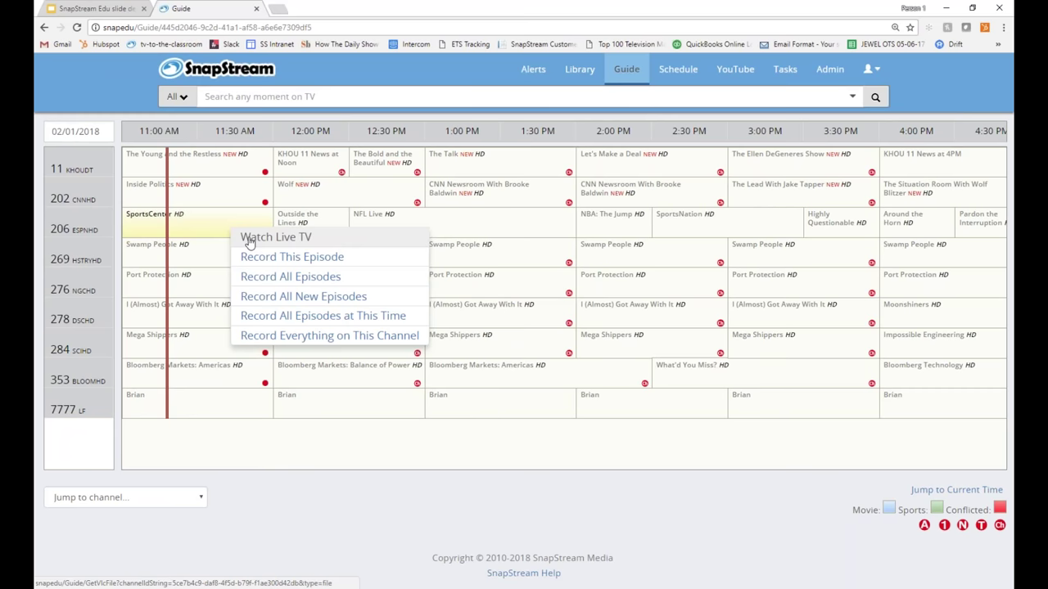
- Watch SportsCenter live on ESPNHD in VLC
{"action": "left_click", "coordinate": [164, 219]}
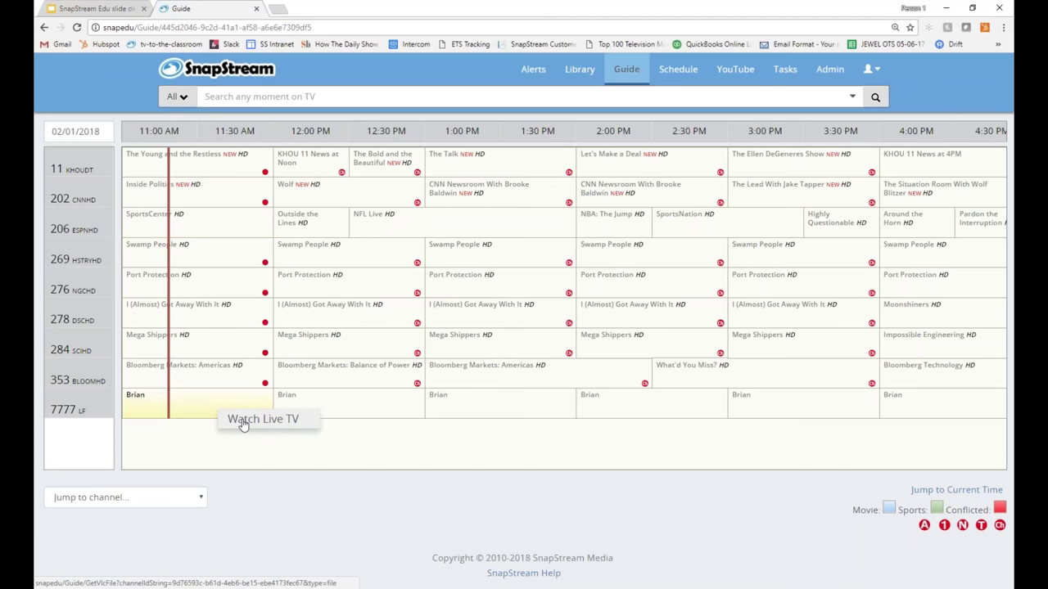
- Watch channel 7777's 11:00 AM Brian program live
{"action": "left_click", "coordinate": [242, 422]}
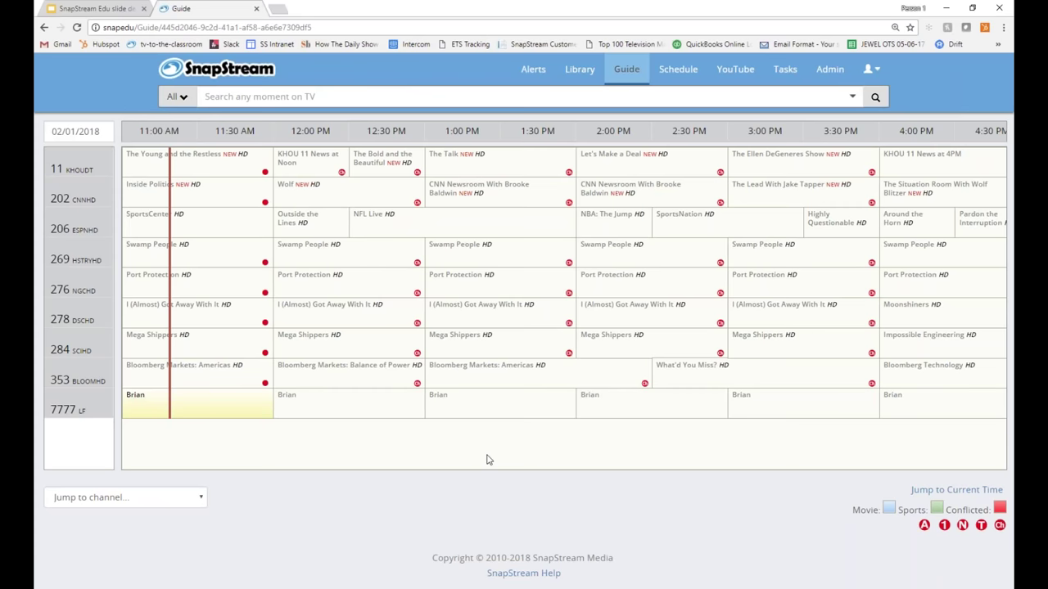
{"action": "mouse_move", "coordinate": [289, 258]}
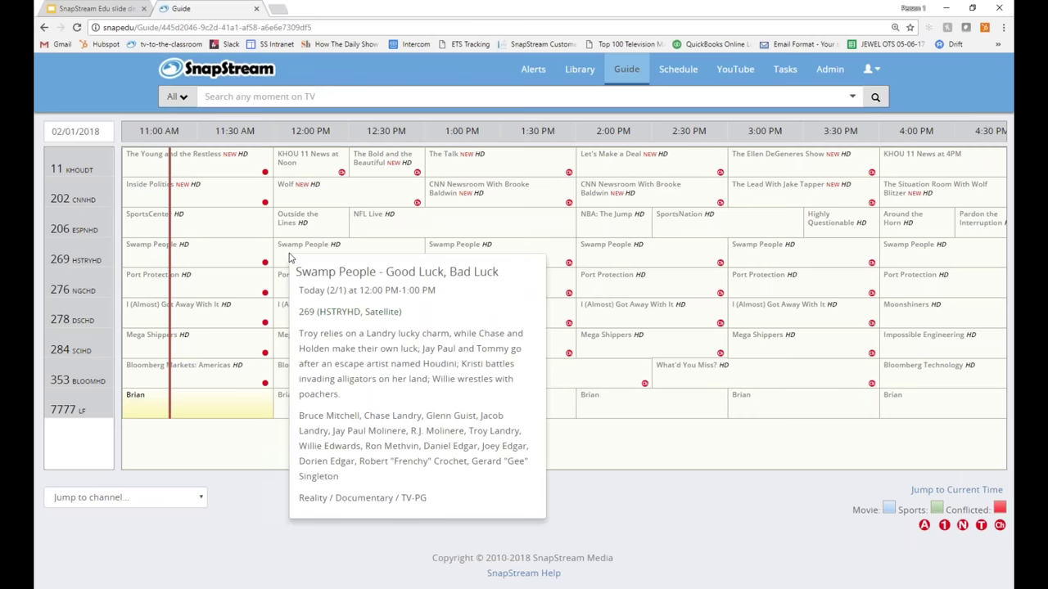
{"action": "left_click", "coordinate": [211, 195]}
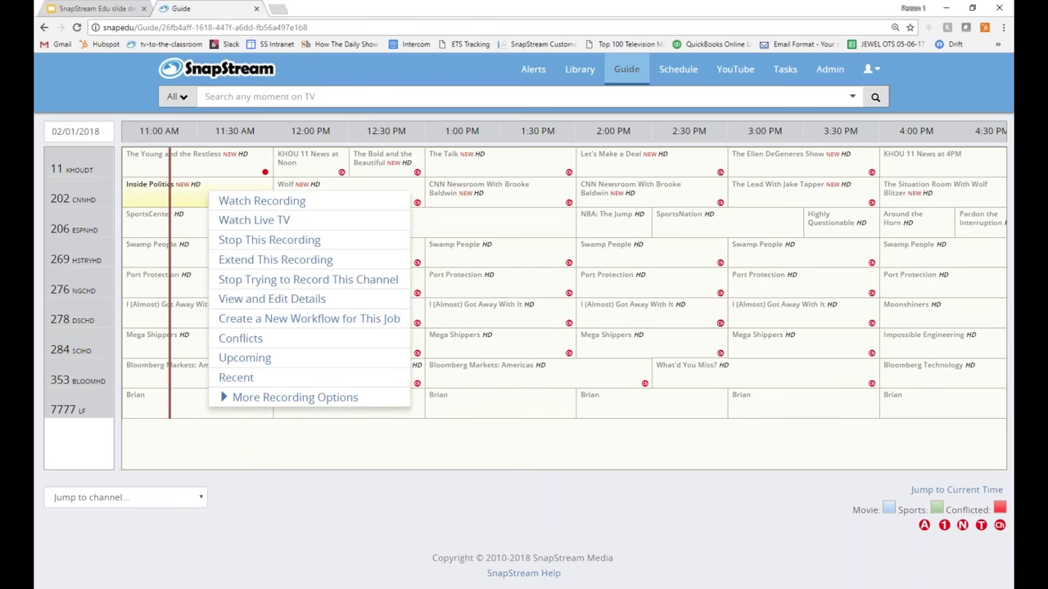
{"action": "left_click", "coordinate": [235, 220]}
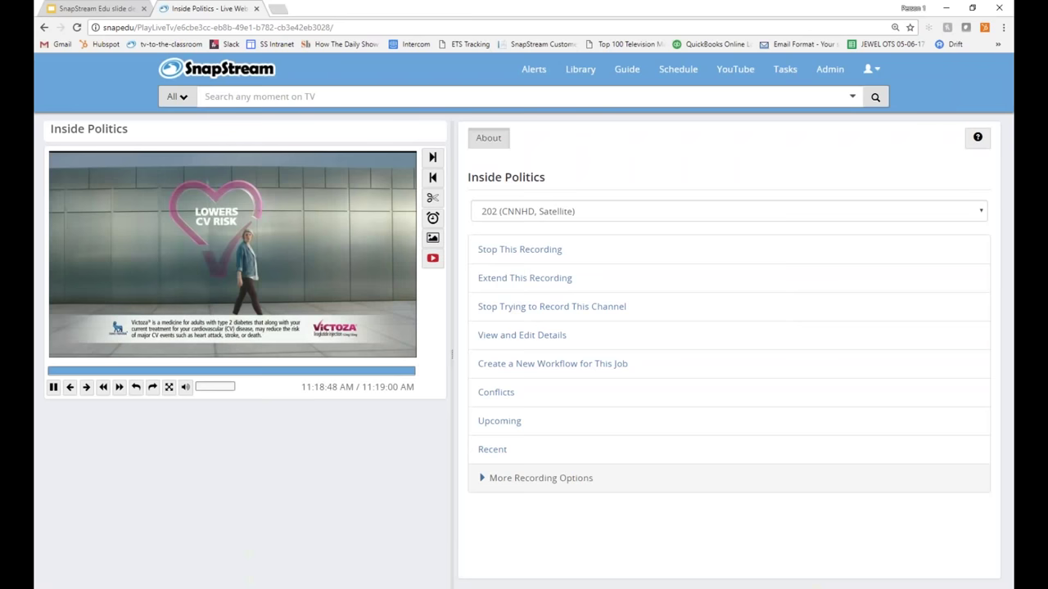
{"action": "left_click", "coordinate": [626, 71]}
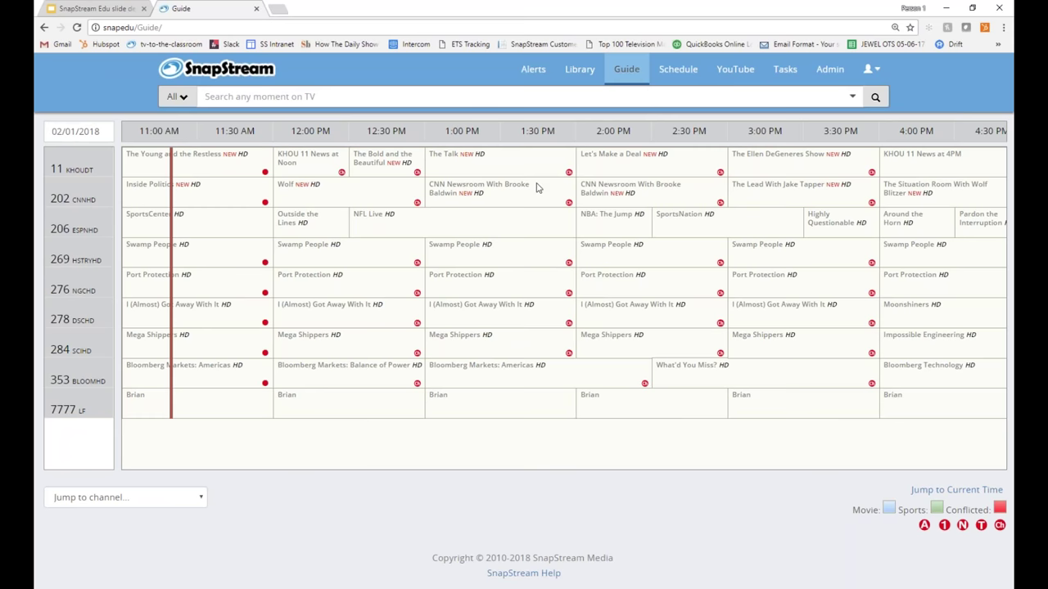
- Open the Library of recordings and scroll down to Inside Politics
{"action": "left_click", "coordinate": [579, 69]}
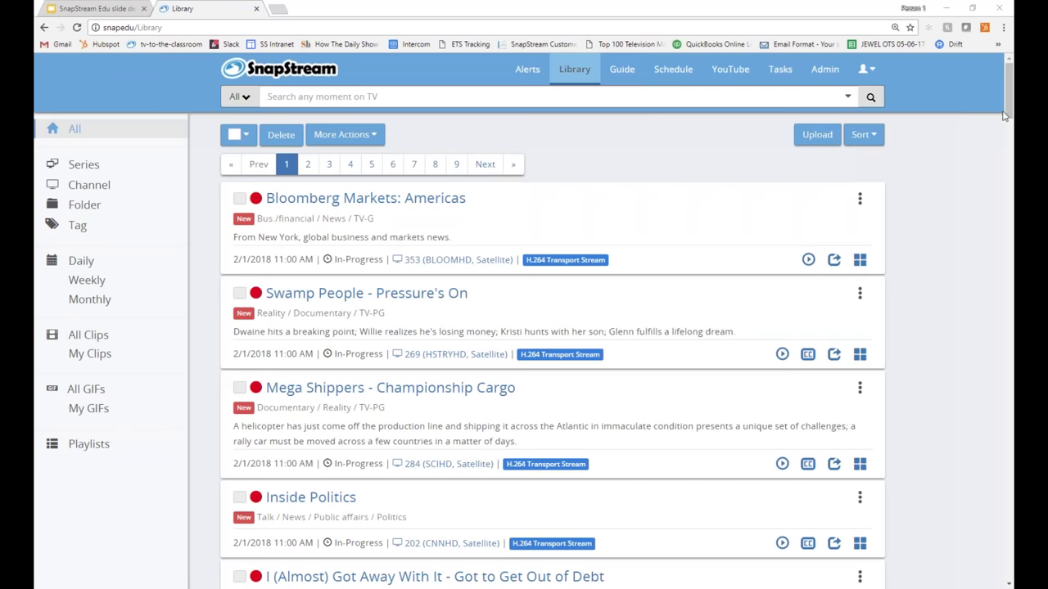
{"action": "left_click_drag", "start_coordinate": [1010, 114], "coordinate": [976, 95]}
{"action": "scroll", "coordinate": [935, 381], "scroll_direction": "down", "scroll_amount": 2}
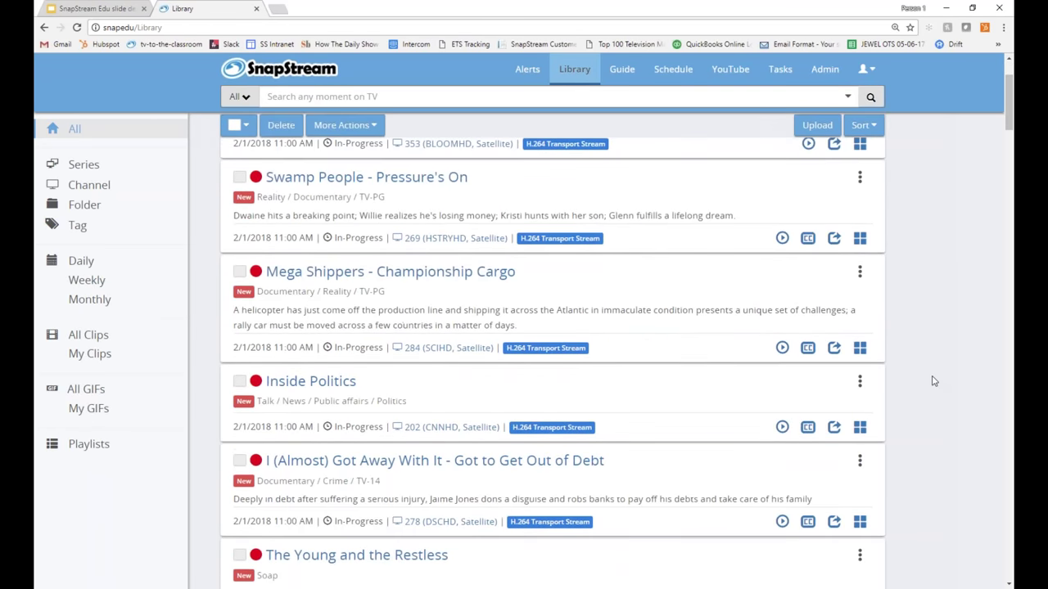
- Play the Inside Politics recording and search its transcript for 'State of the Union'
{"action": "left_click", "coordinate": [336, 386]}
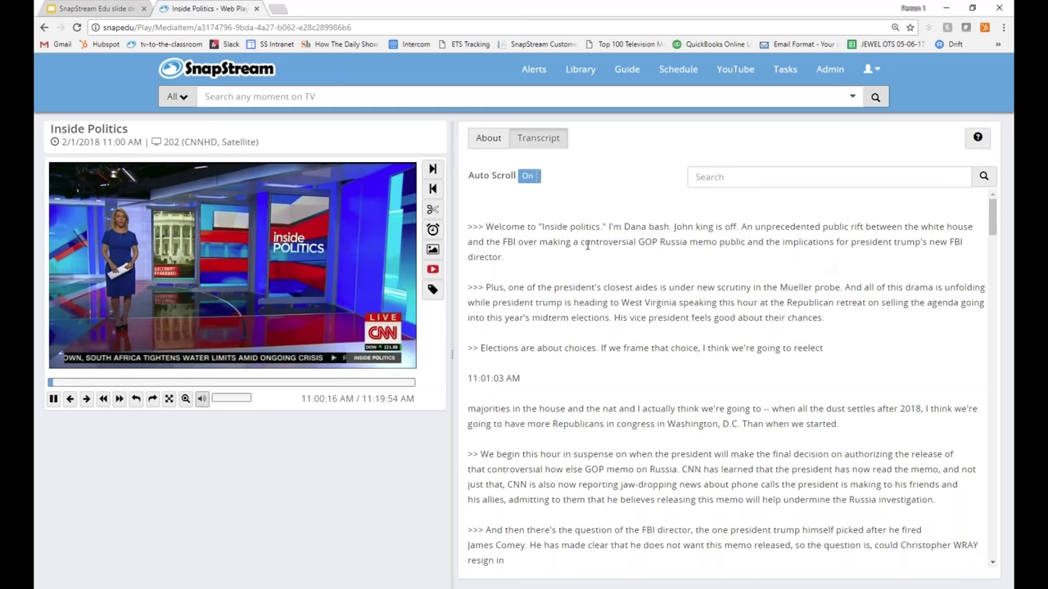
{"action": "left_click_drag", "start_coordinate": [571, 227], "coordinate": [741, 228]}
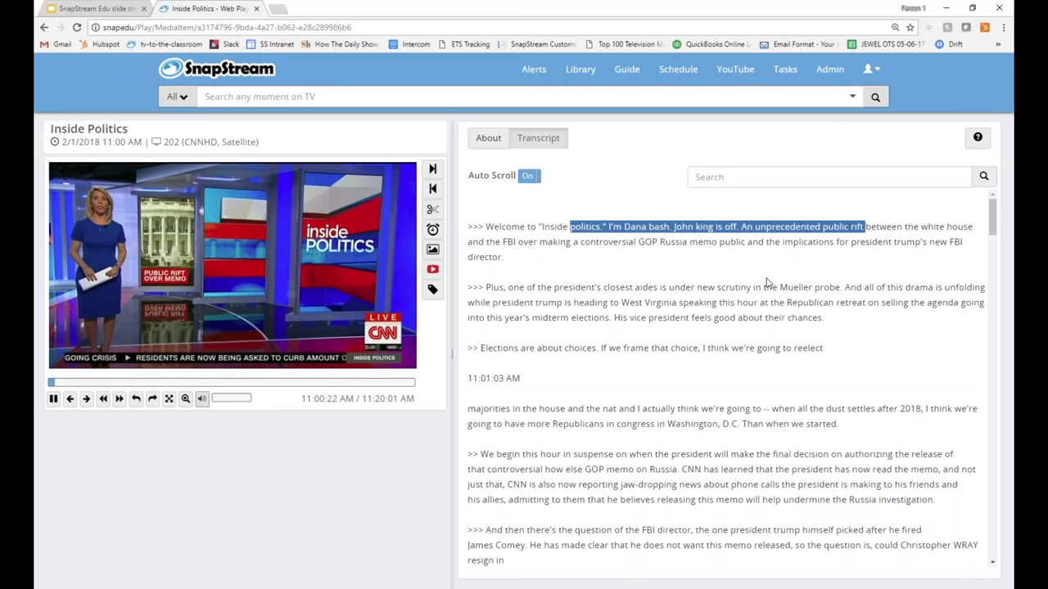
{"action": "left_click", "coordinate": [736, 174]}
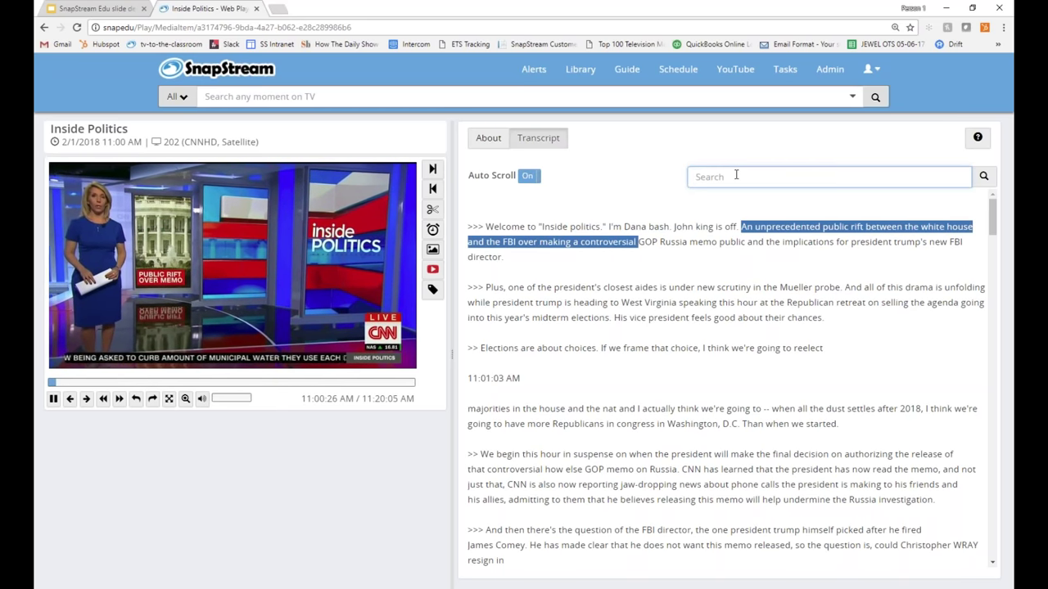
{"action": "type", "text": "\"State of"}
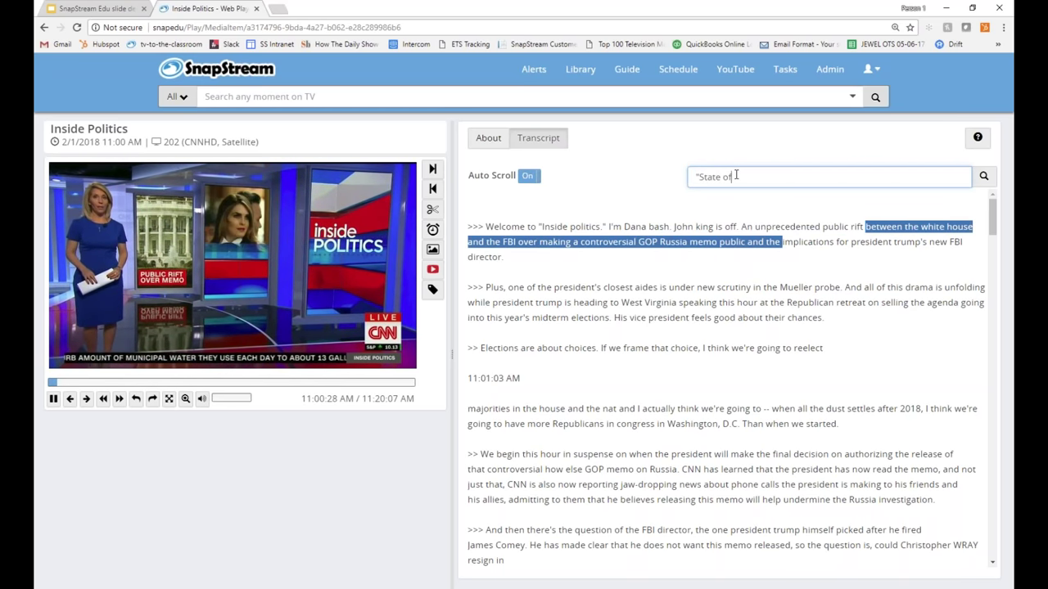
{"action": "type", "text": " the UNion"}
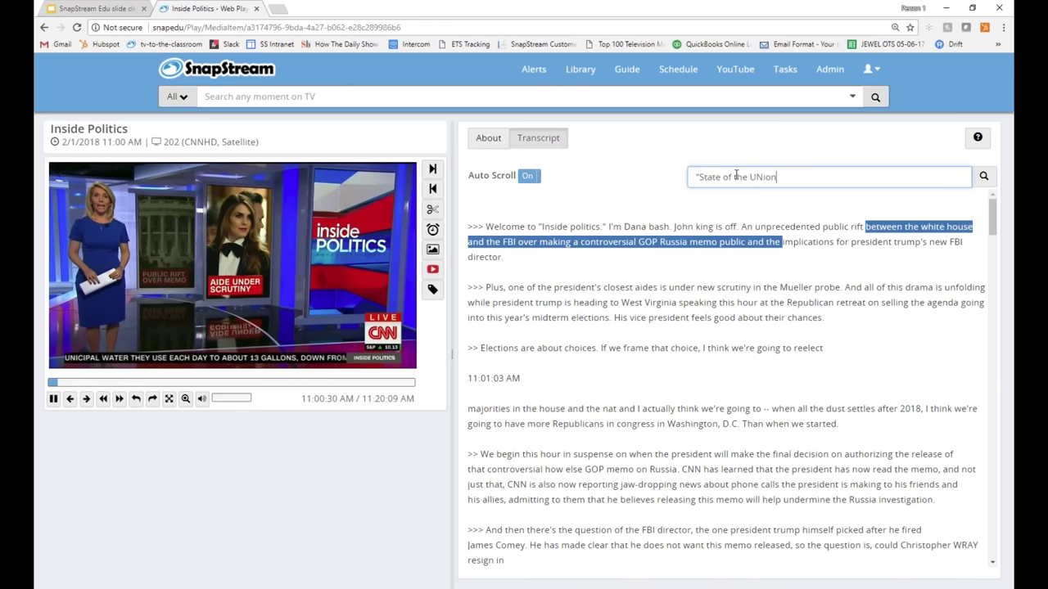
{"action": "type", "text": "\""}
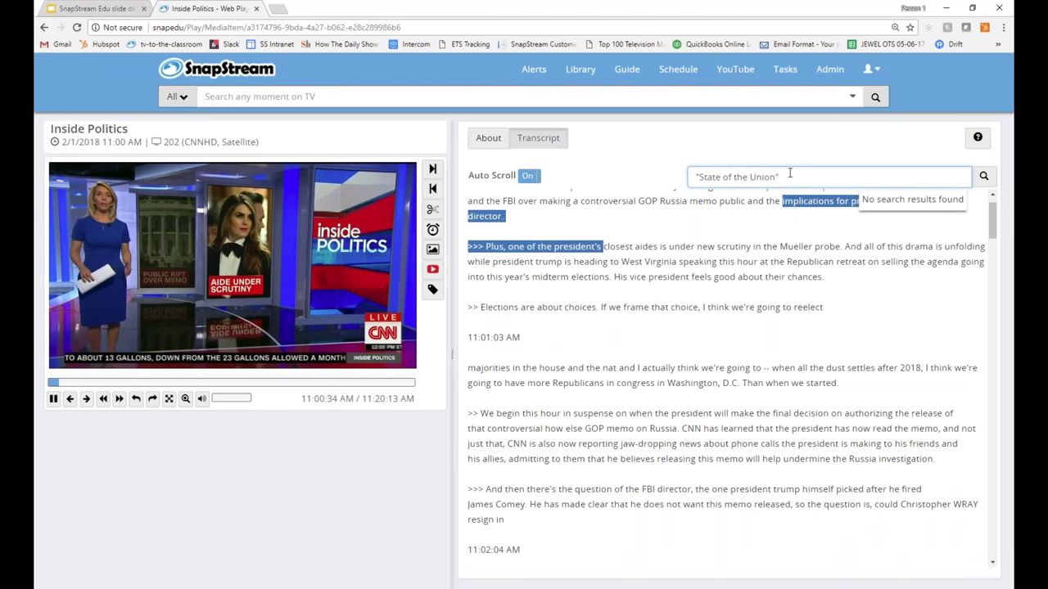
{"action": "key", "text": "ctrl+a"}
{"action": "key", "text": "ctrl+c"}
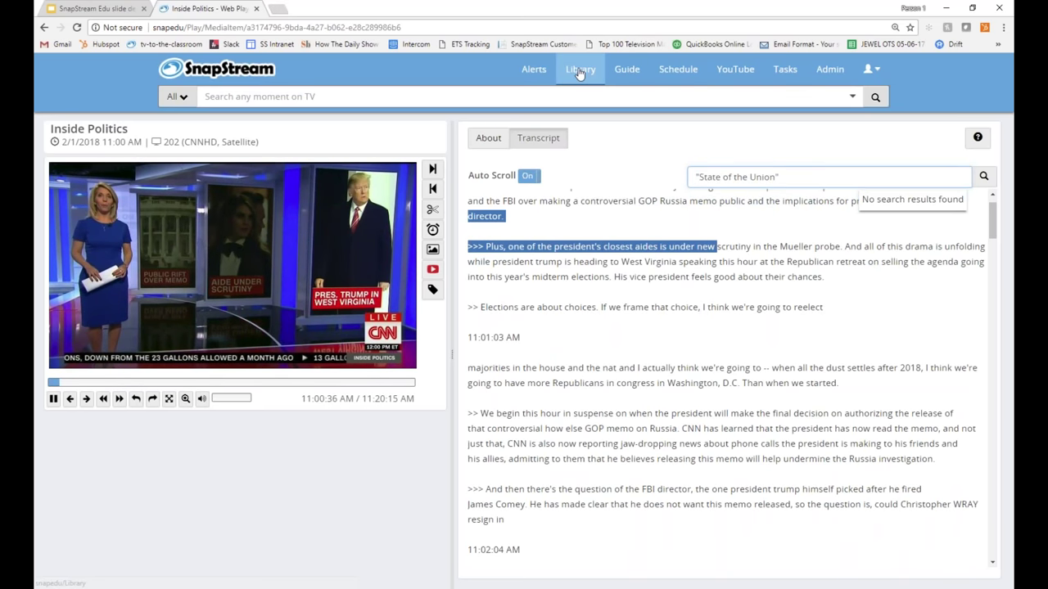
- Search all recordings in the Library for 'State of the Union'
{"action": "left_click", "coordinate": [581, 72]}
{"action": "left_click", "coordinate": [390, 98]}
{"action": "key", "text": "ctrl+v"}
{"action": "key", "text": "Return"}
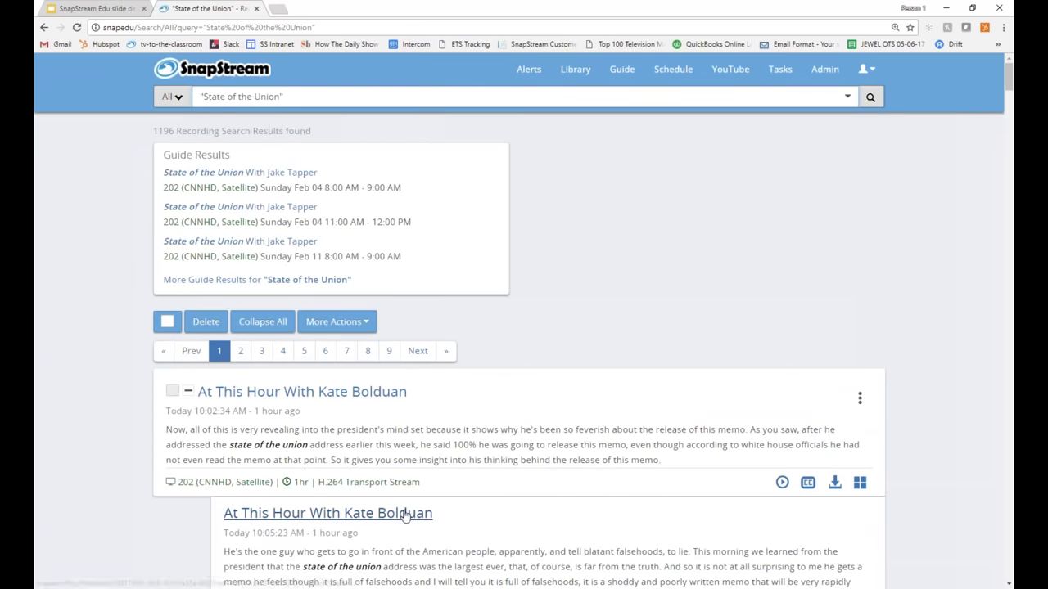
- Open the At This Hour With Kate Bolduan result, jump to the next match, and pause
{"action": "left_click", "coordinate": [403, 513]}
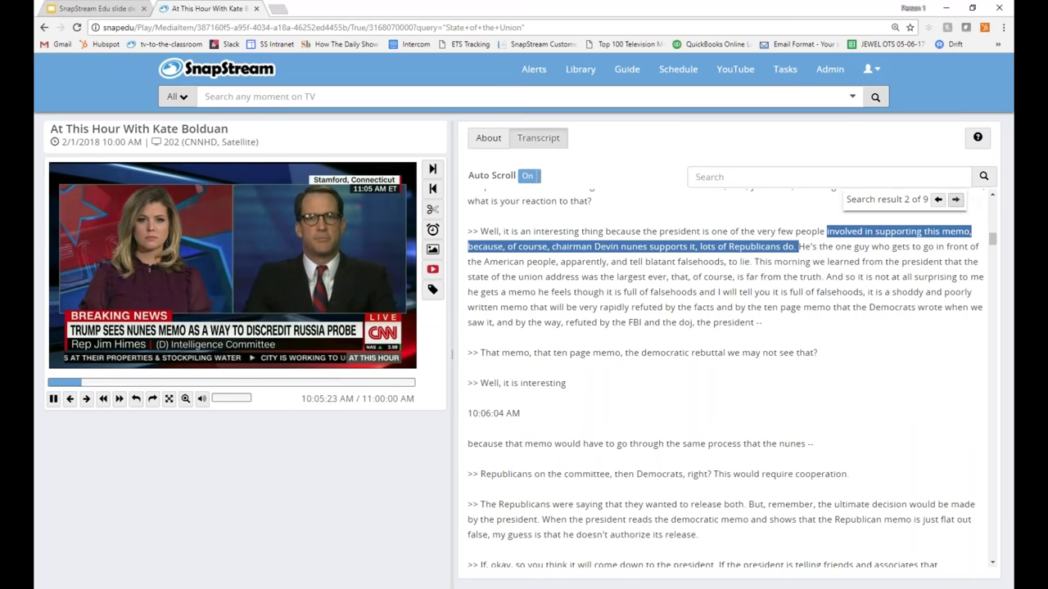
{"action": "left_click", "coordinate": [955, 199]}
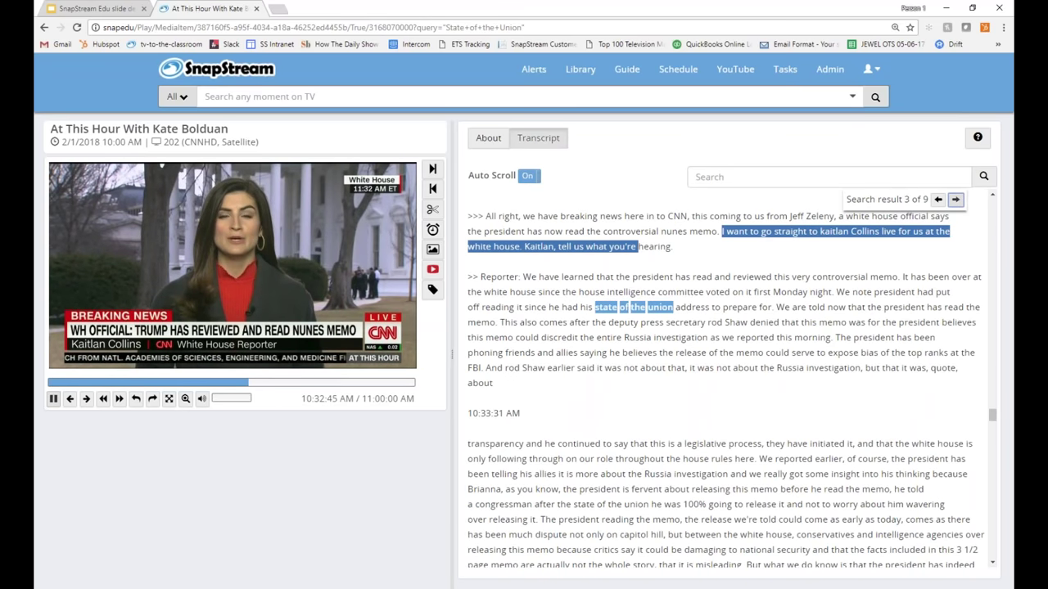
{"action": "left_click", "coordinate": [238, 245]}
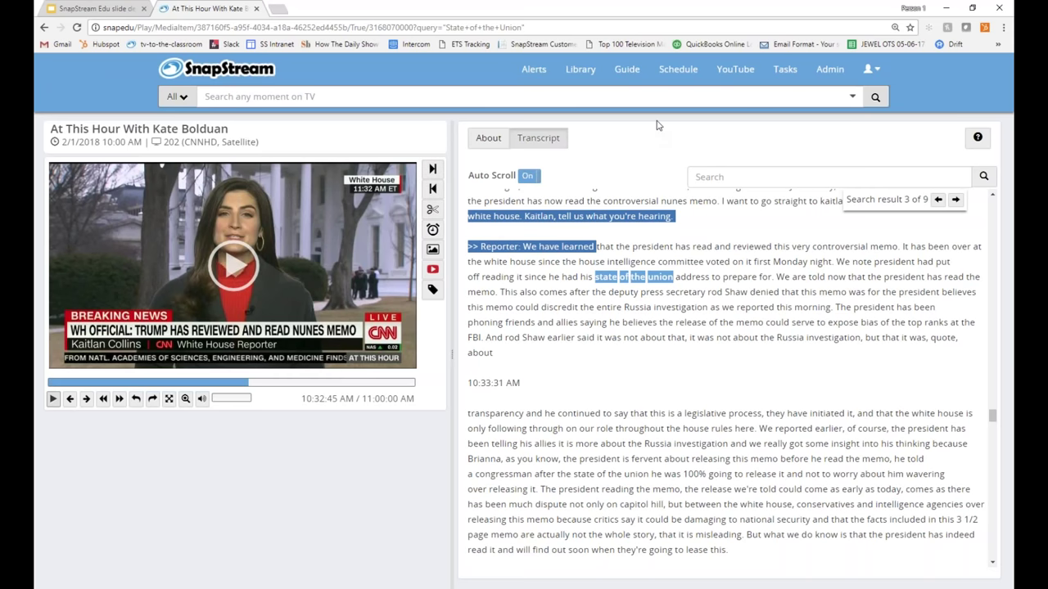
- Show the blank Add New Alert form, then return to the recordings Library
{"action": "left_click", "coordinate": [578, 70]}
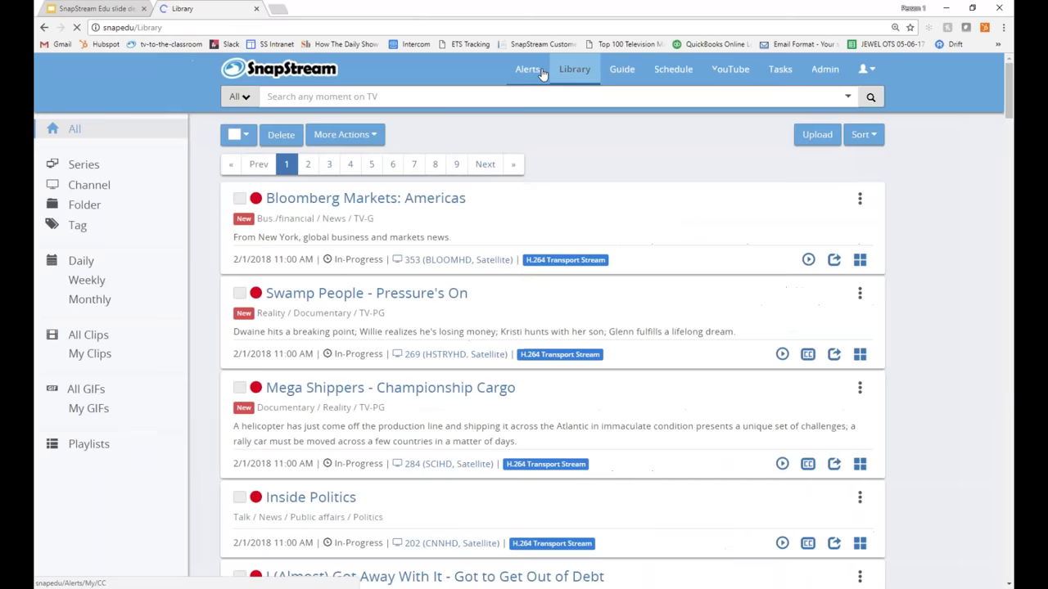
{"action": "left_click", "coordinate": [529, 73]}
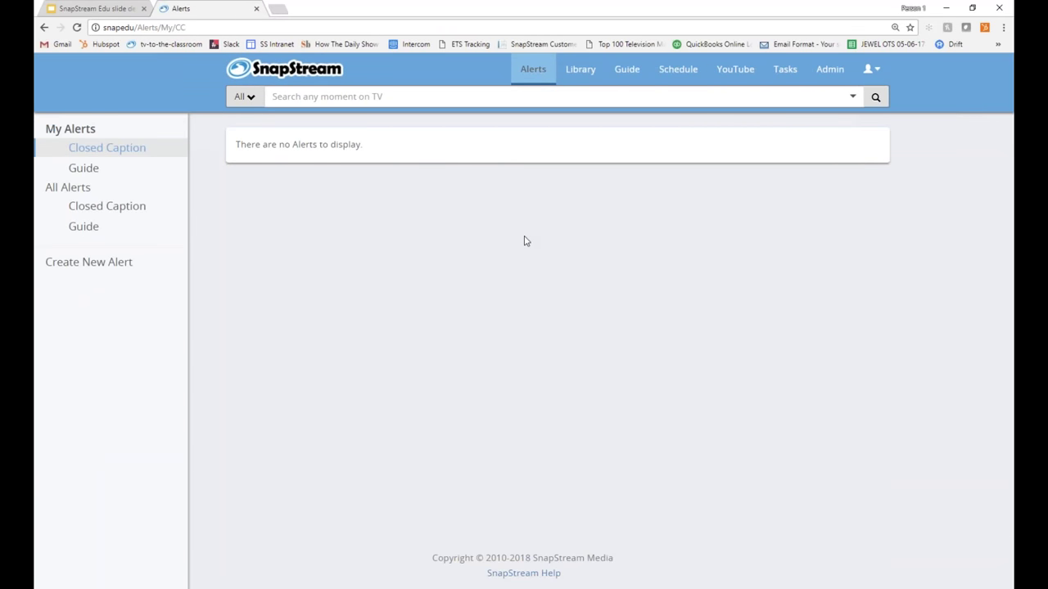
{"action": "left_click", "coordinate": [109, 263]}
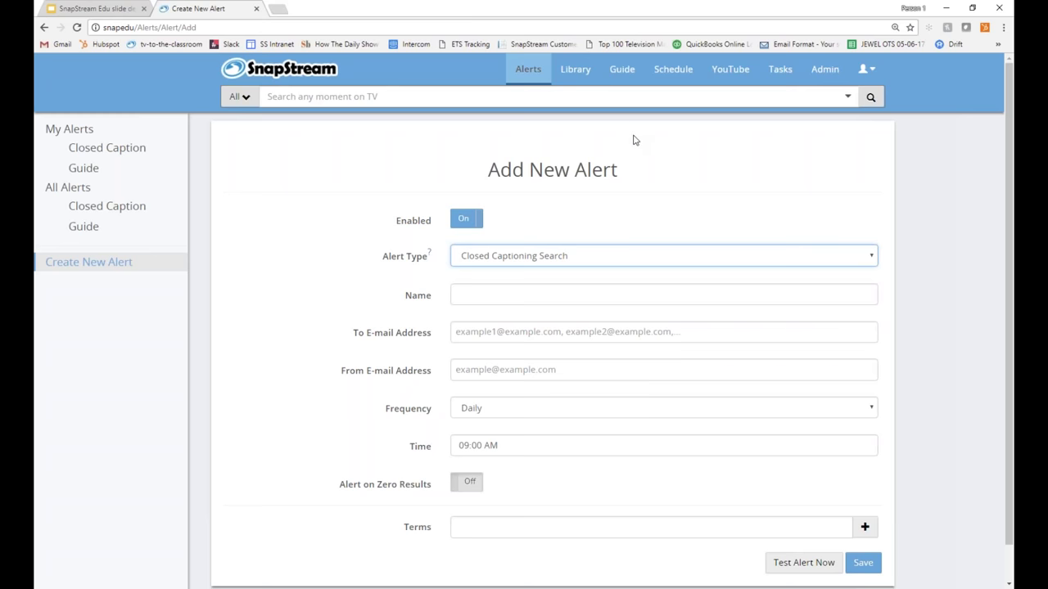
{"action": "left_click", "coordinate": [565, 71]}
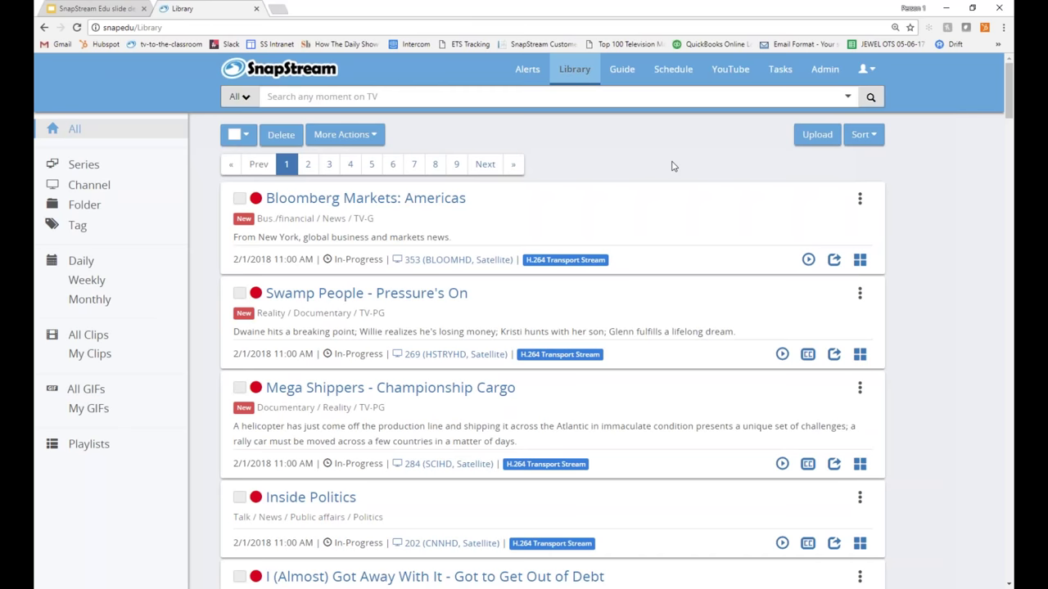
- Open the Upload File form and set the Library Destination Folder to the teacher's personal folder
{"action": "left_click", "coordinate": [813, 139]}
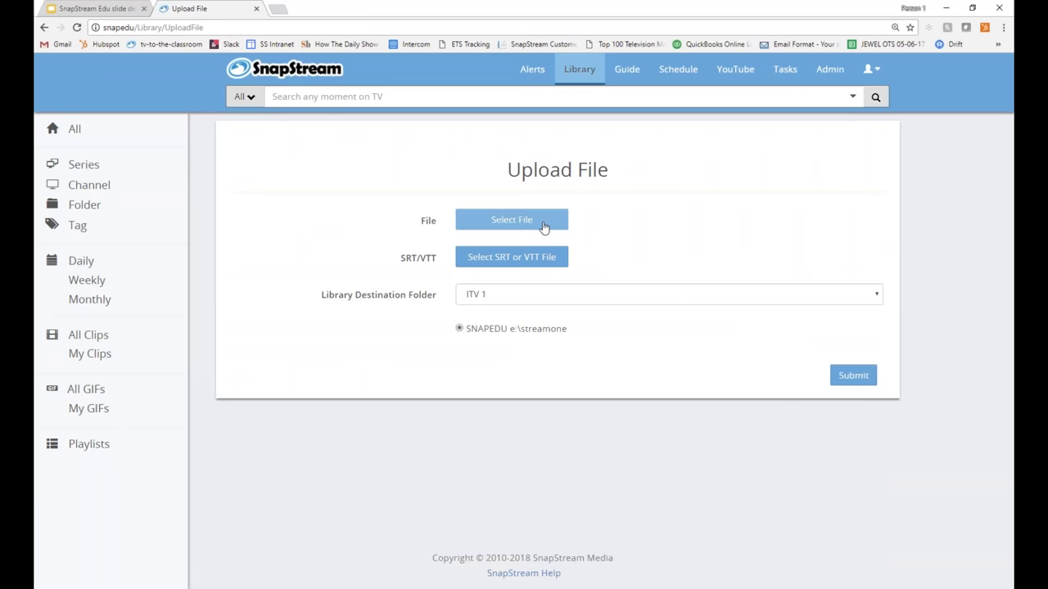
{"action": "left_click", "coordinate": [641, 303]}
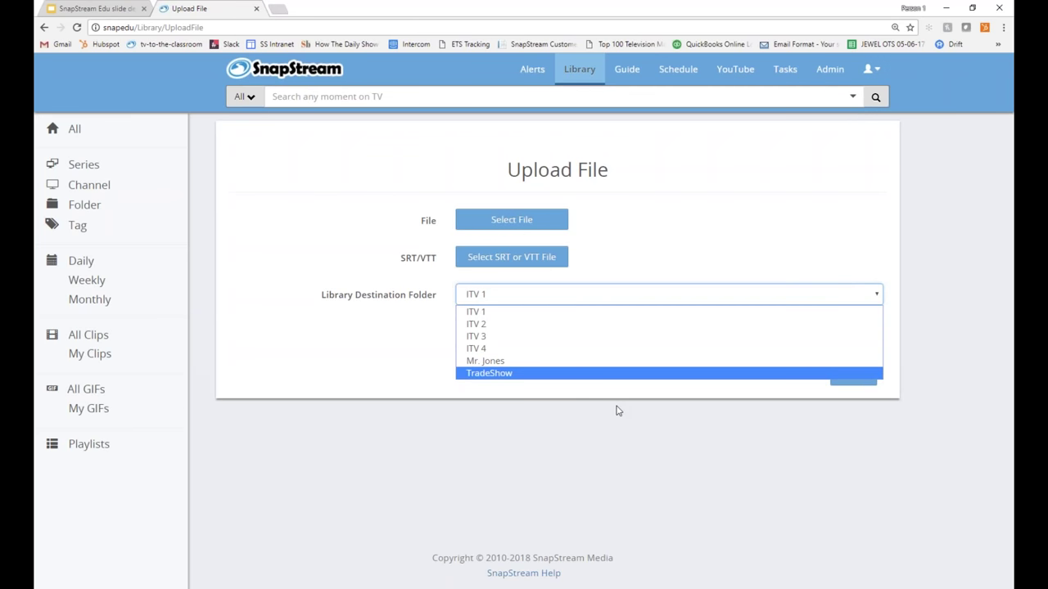
{"action": "left_click", "coordinate": [564, 362]}
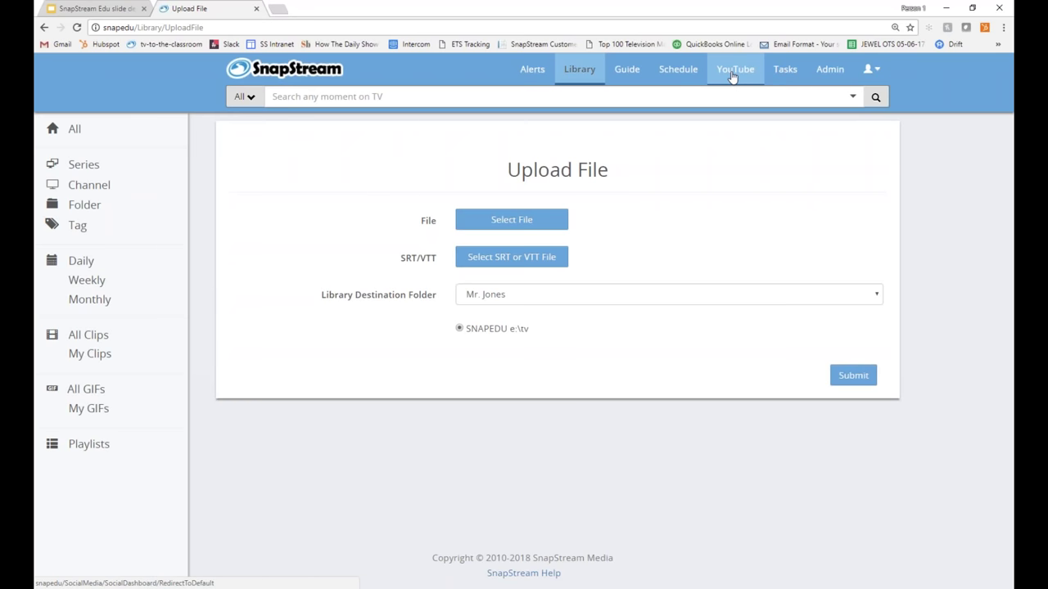
- Switch to the YouTube tab to view the empty upload queue
{"action": "left_click", "coordinate": [732, 72]}
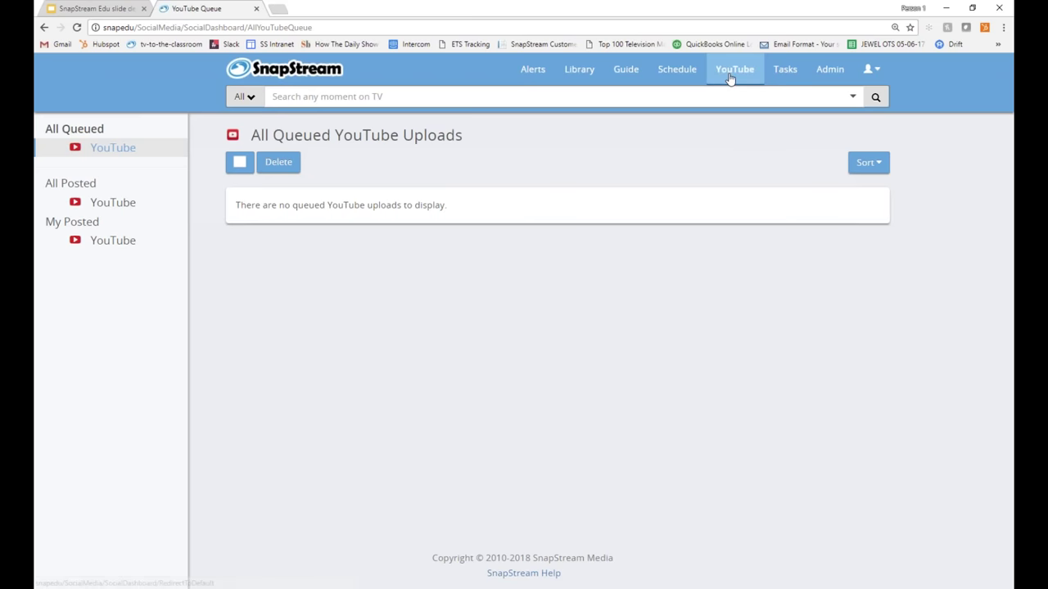
- Open Admin System Status and expand External Accounts and Security in the sidebar
{"action": "left_click", "coordinate": [826, 80]}
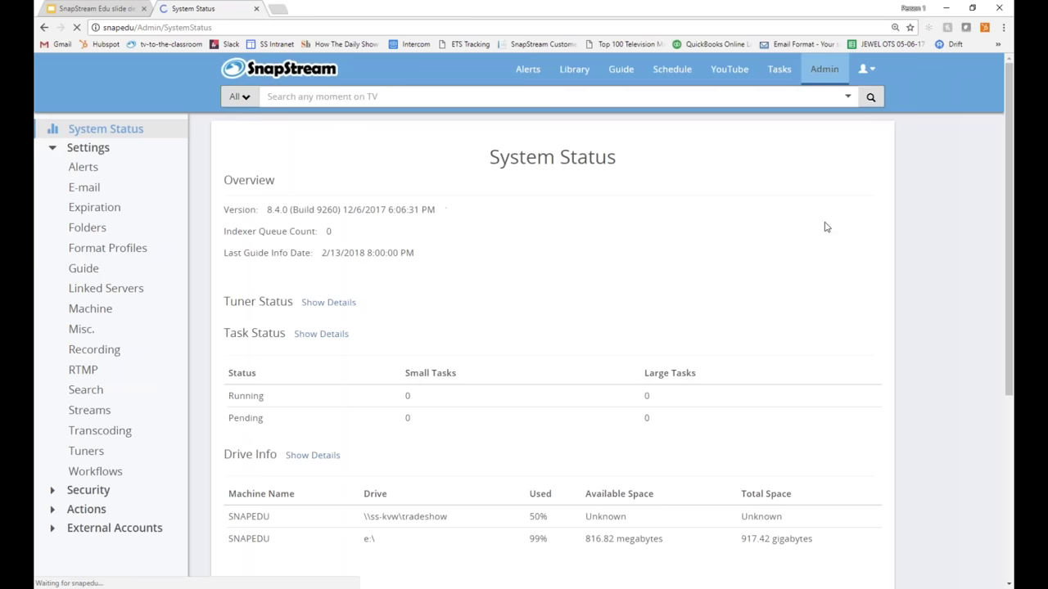
{"action": "left_click", "coordinate": [123, 528]}
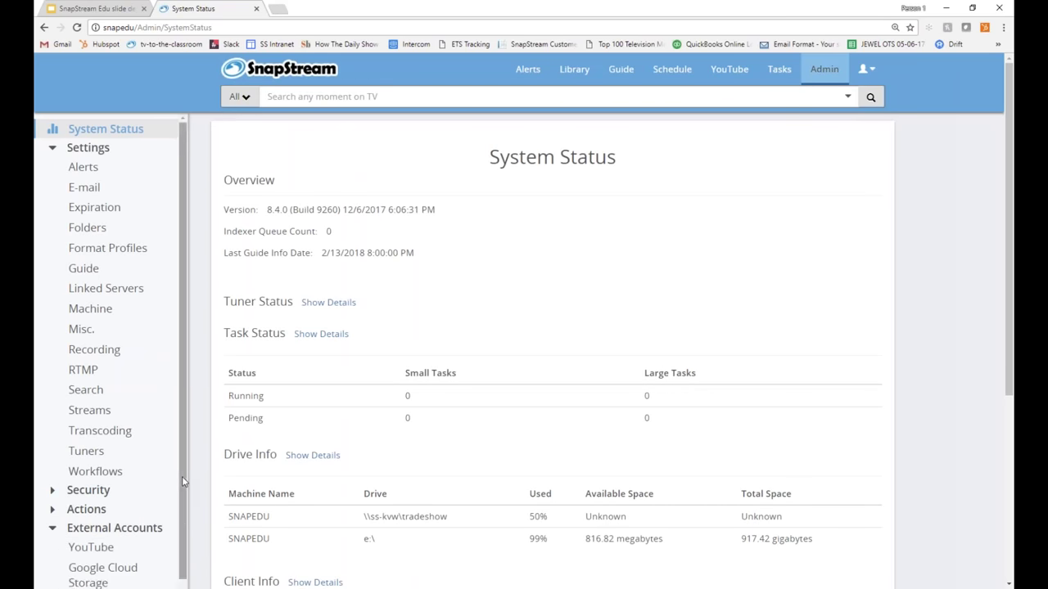
{"action": "scroll", "coordinate": [123, 491], "scroll_direction": "down", "scroll_amount": 1}
{"action": "scroll", "coordinate": [357, 475], "scroll_direction": "down", "scroll_amount": 4}
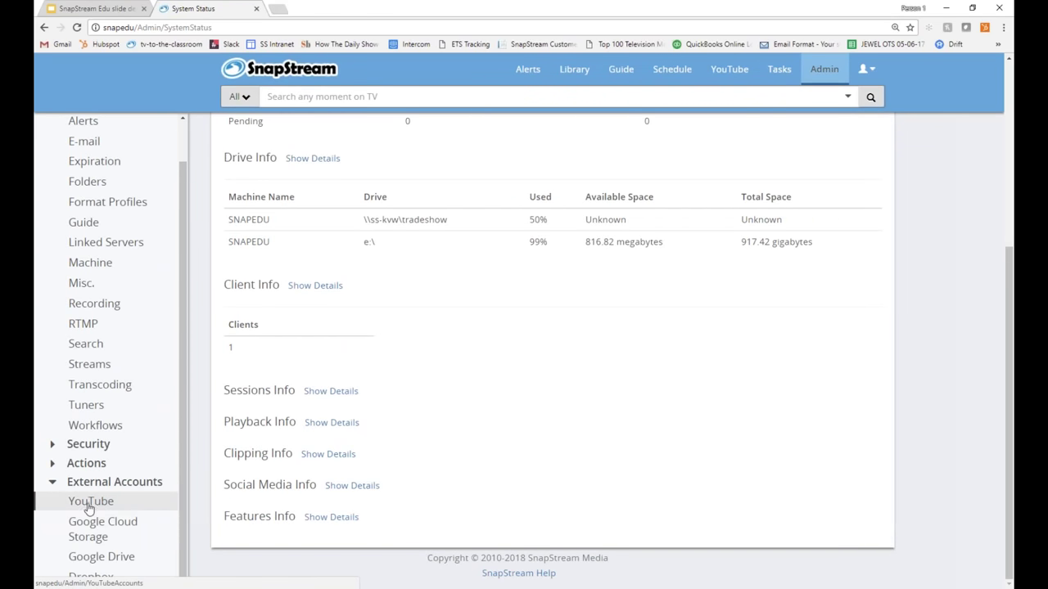
{"action": "scroll", "coordinate": [183, 550], "scroll_direction": "down", "scroll_amount": 1}
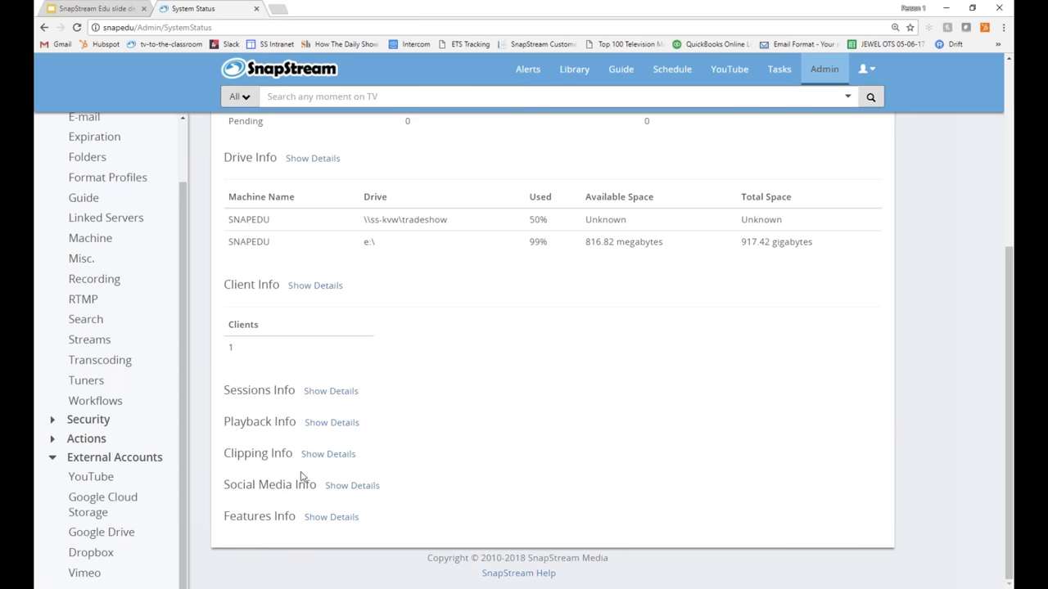
{"action": "left_click", "coordinate": [88, 419]}
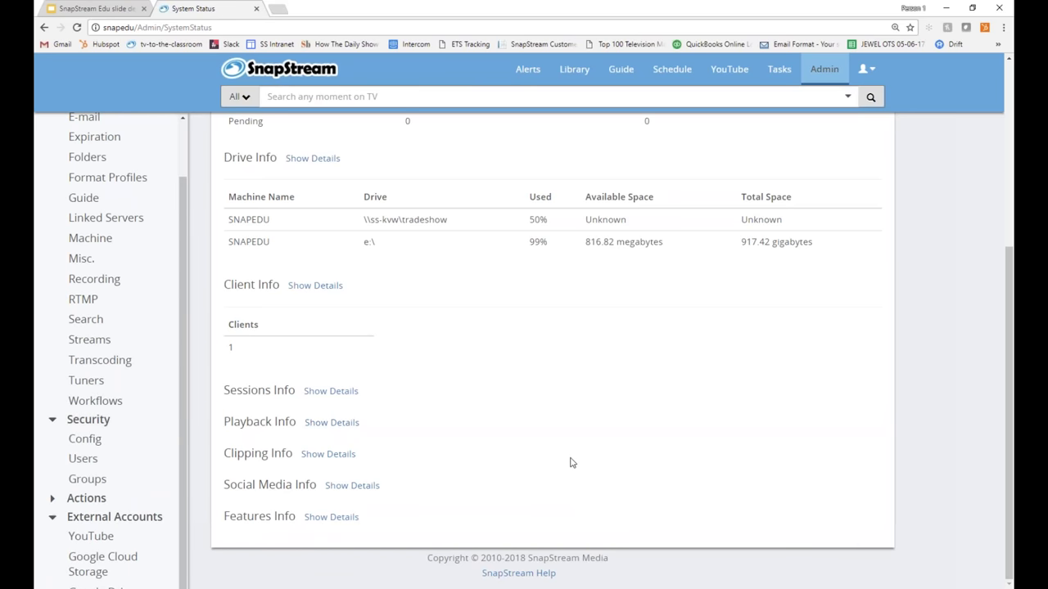
- Open Security Config and browse the LDAP Type options, leaving it on Active Directory
{"action": "left_click", "coordinate": [85, 439]}
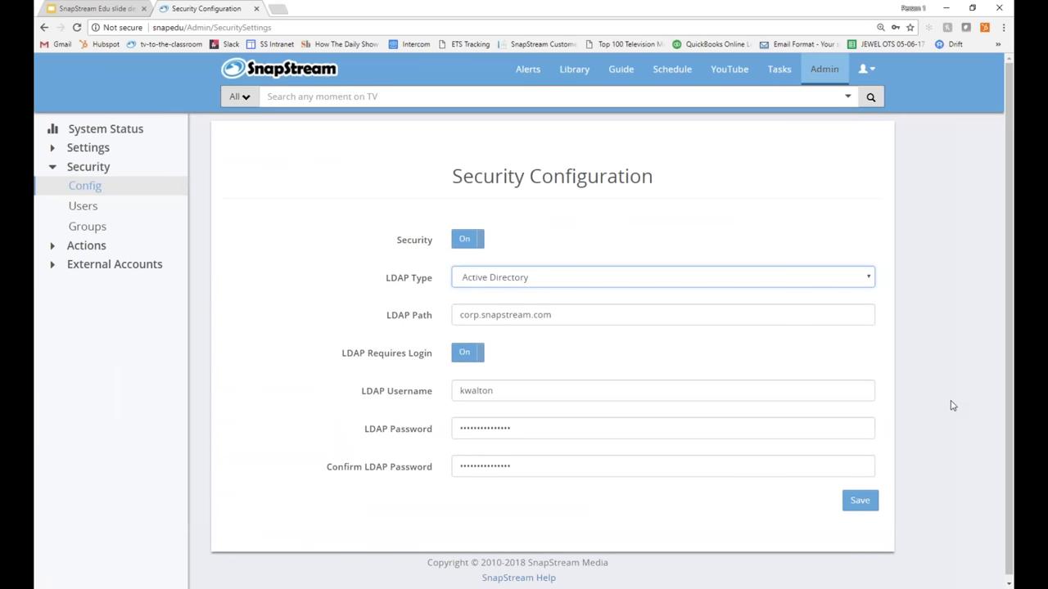
{"action": "left_click", "coordinate": [868, 280]}
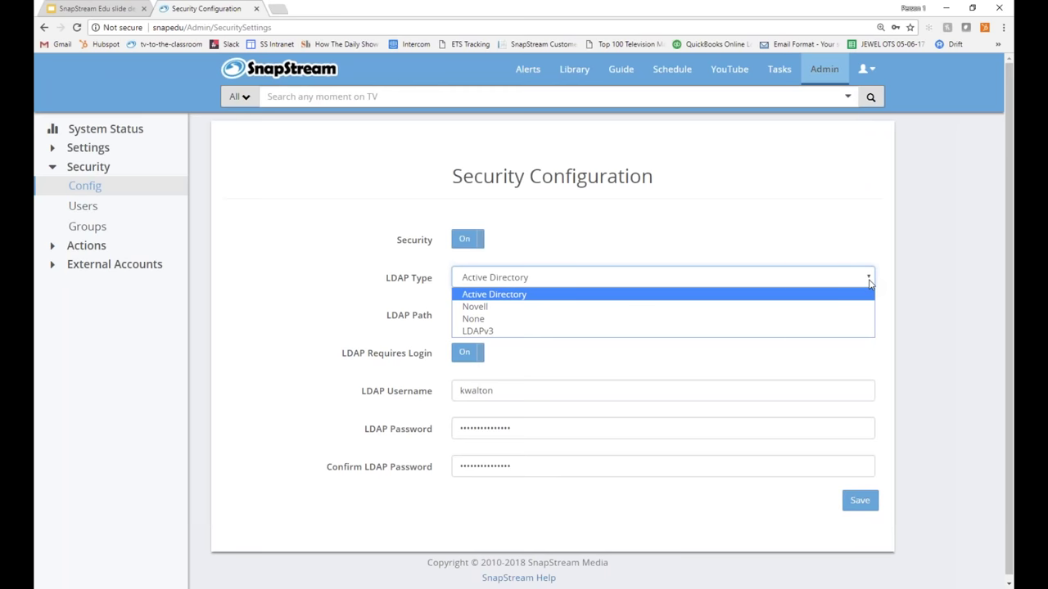
{"action": "left_click", "coordinate": [907, 297]}
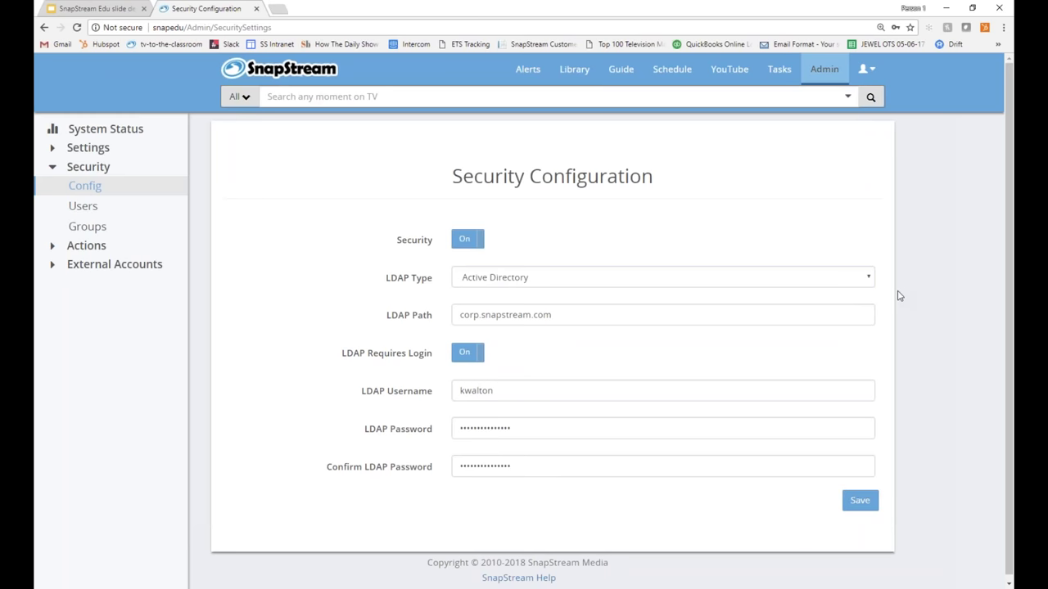
- Open the Live TV Viewers group and scroll through its permissions, then back to Group Settings
{"action": "left_click", "coordinate": [87, 229]}
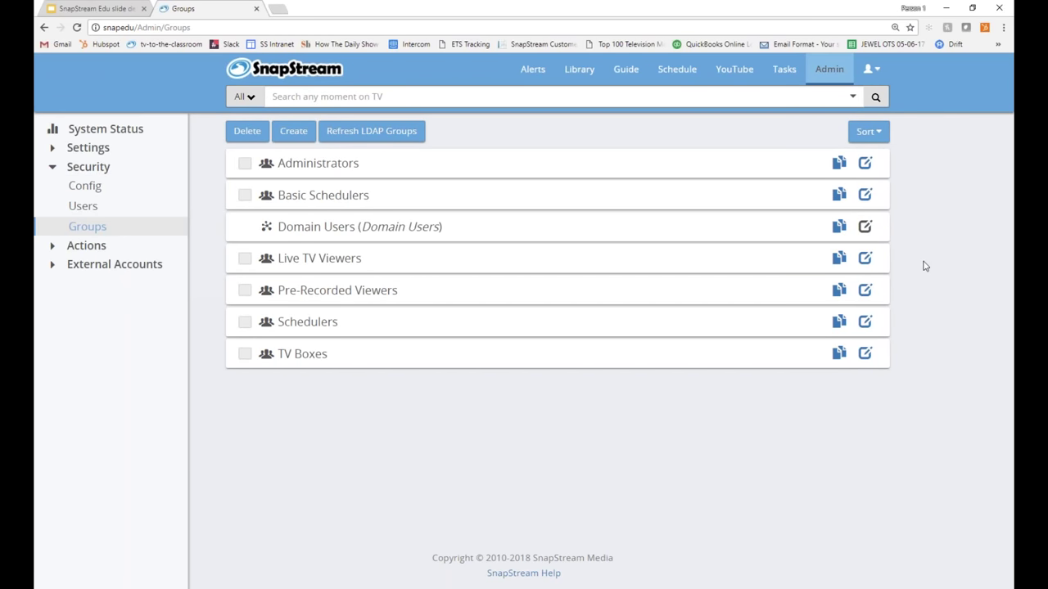
{"action": "left_click", "coordinate": [865, 257]}
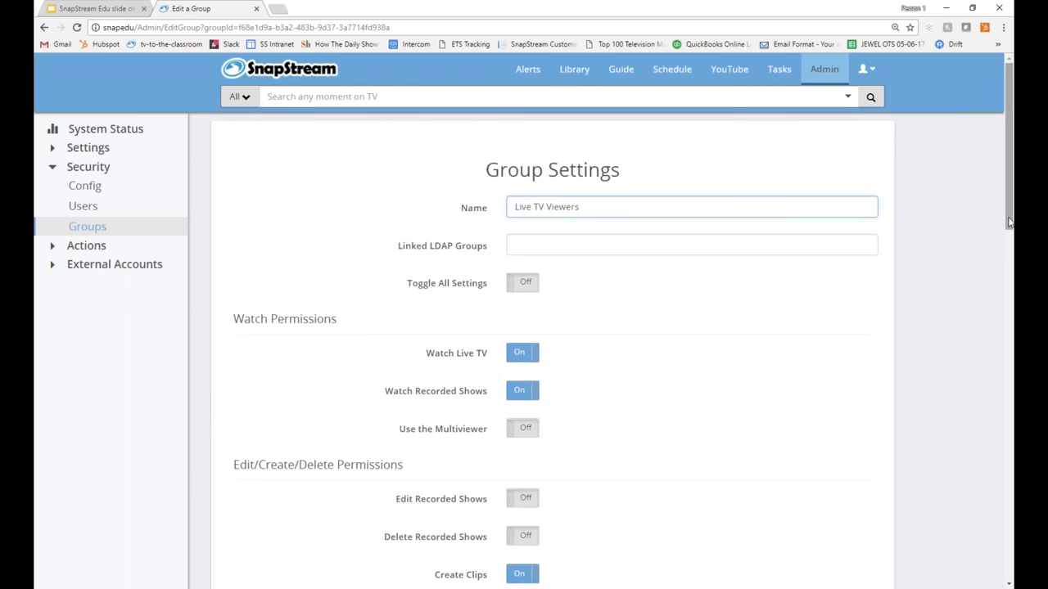
{"action": "left_click_drag", "start_coordinate": [1009, 225], "coordinate": [1007, 279]}
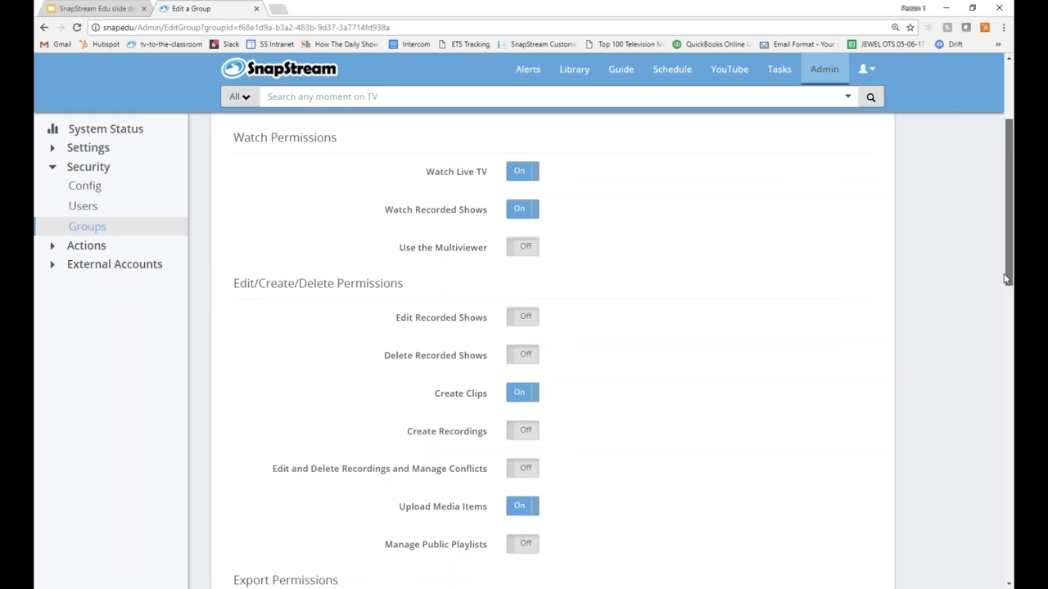
{"action": "left_click_drag", "start_coordinate": [1006, 279], "coordinate": [986, 219]}
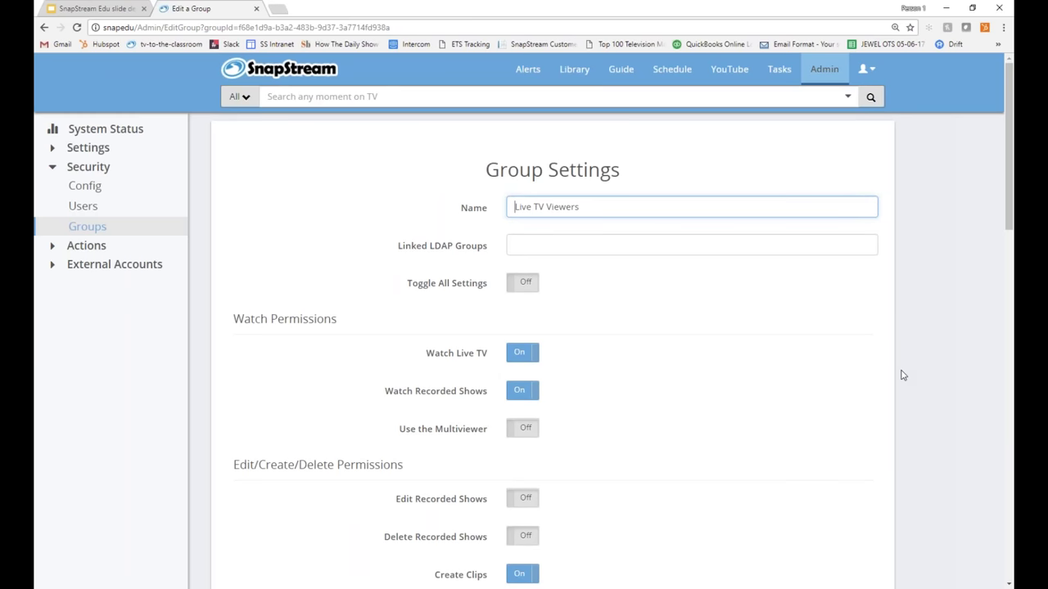
- Log out of admin, sign in with the restricted user's saved login, and dismiss What's New
{"action": "left_click", "coordinate": [868, 69]}
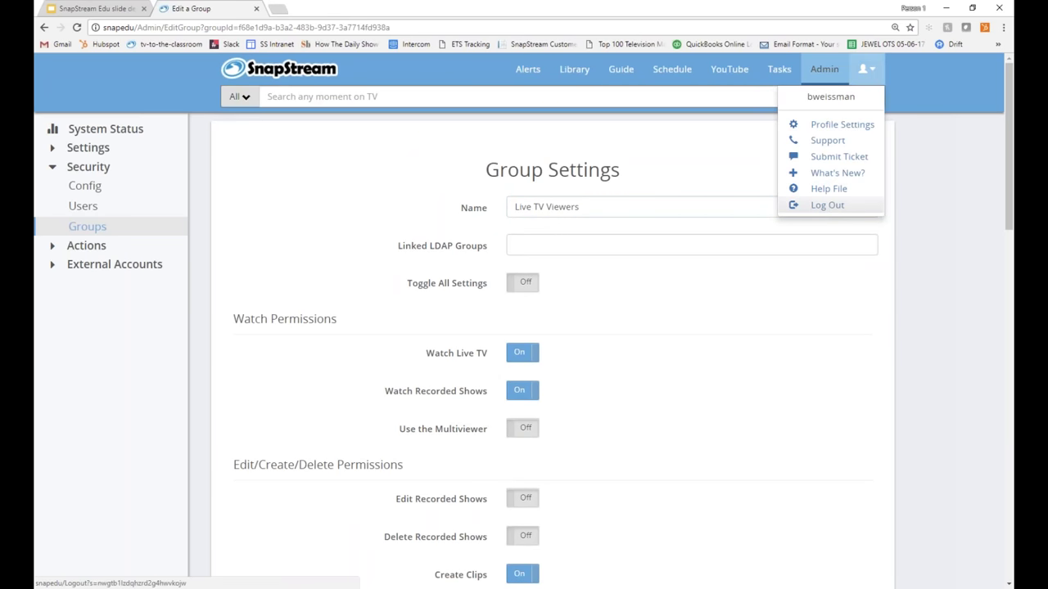
{"action": "left_click", "coordinate": [829, 206]}
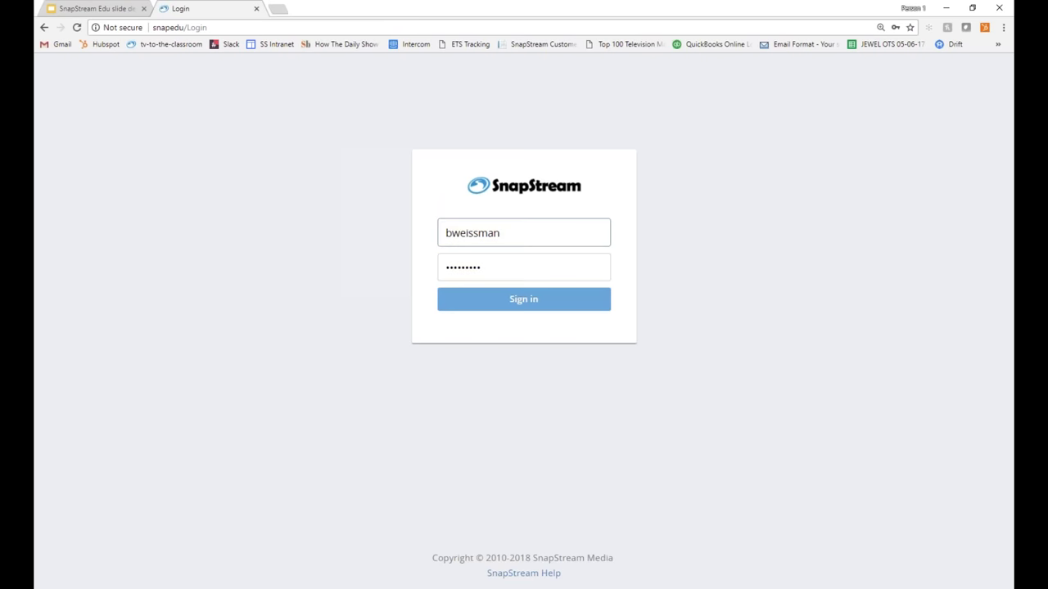
{"action": "left_click_drag", "start_coordinate": [501, 233], "coordinate": [310, 224]}
{"action": "type", "text": "tx00"}
{"action": "left_click", "coordinate": [491, 296]}
{"action": "left_click", "coordinate": [494, 303]}
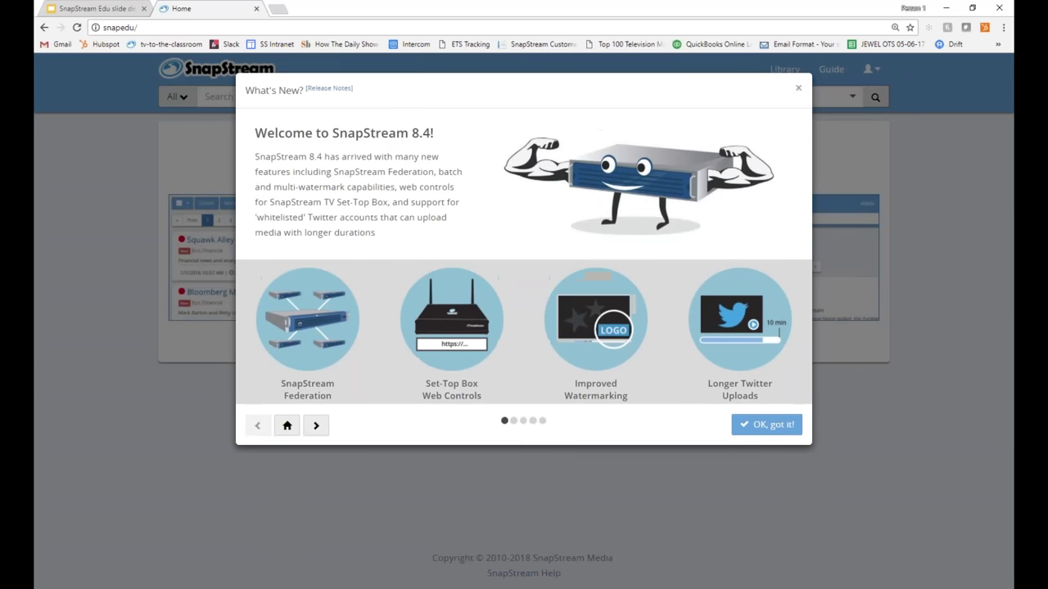
{"action": "left_click", "coordinate": [798, 88]}
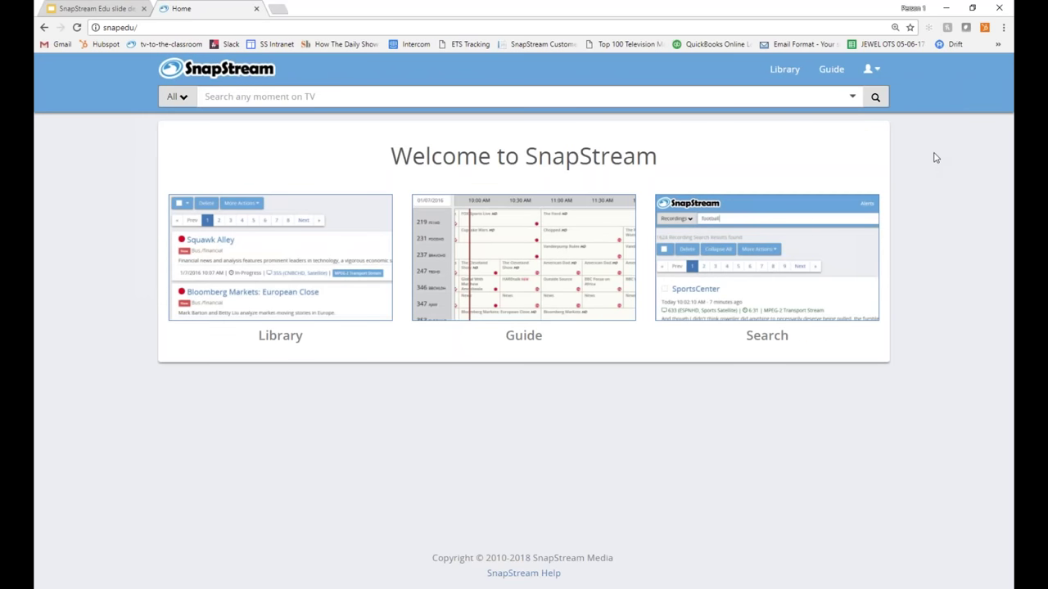
- Log out of the restricted account and sign back in with the admin's saved login
{"action": "left_click", "coordinate": [873, 72]}
{"action": "left_click", "coordinate": [844, 172]}
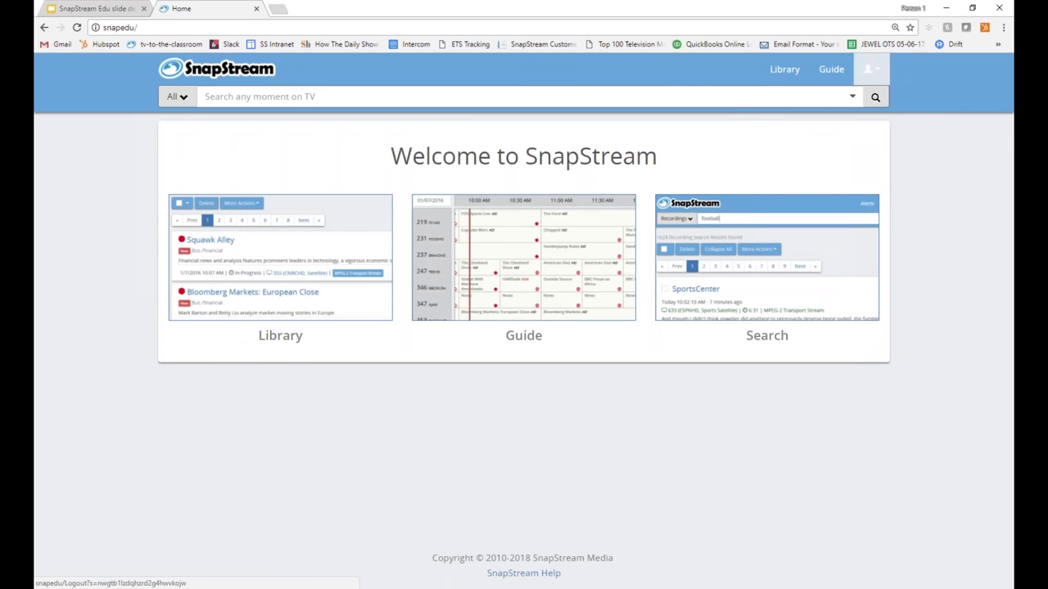
{"action": "left_click", "coordinate": [592, 224]}
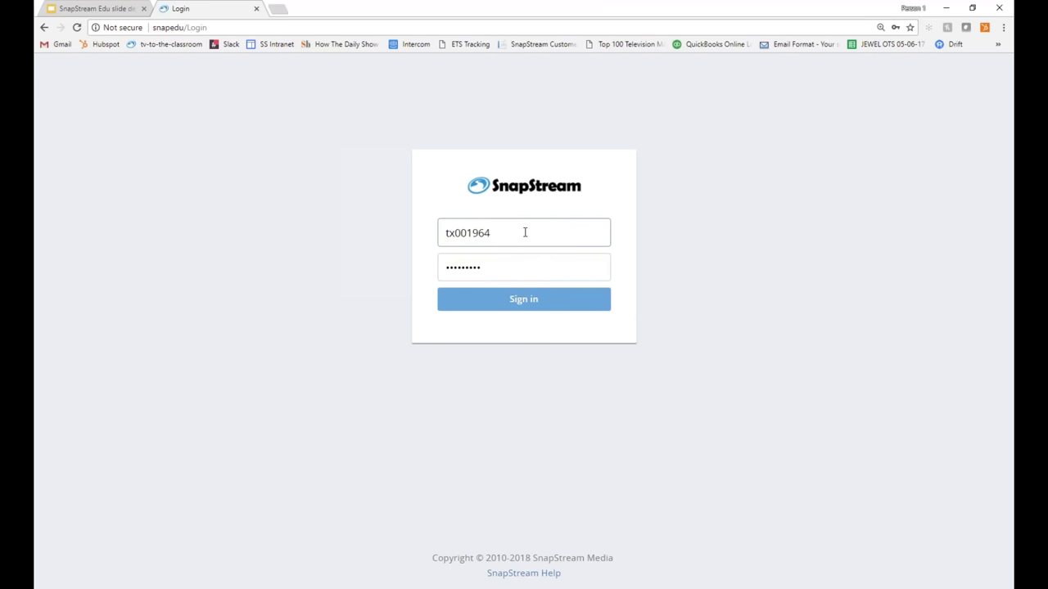
{"action": "left_click_drag", "start_coordinate": [525, 233], "coordinate": [319, 218]}
{"action": "type", "text": "b"}
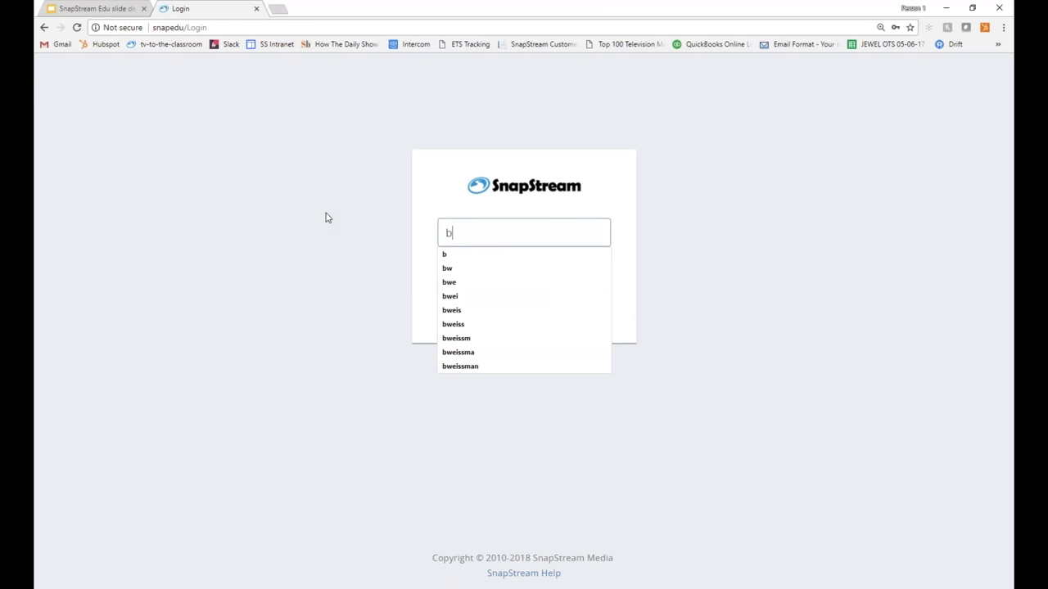
{"action": "left_click", "coordinate": [477, 367]}
{"action": "left_click", "coordinate": [510, 301]}
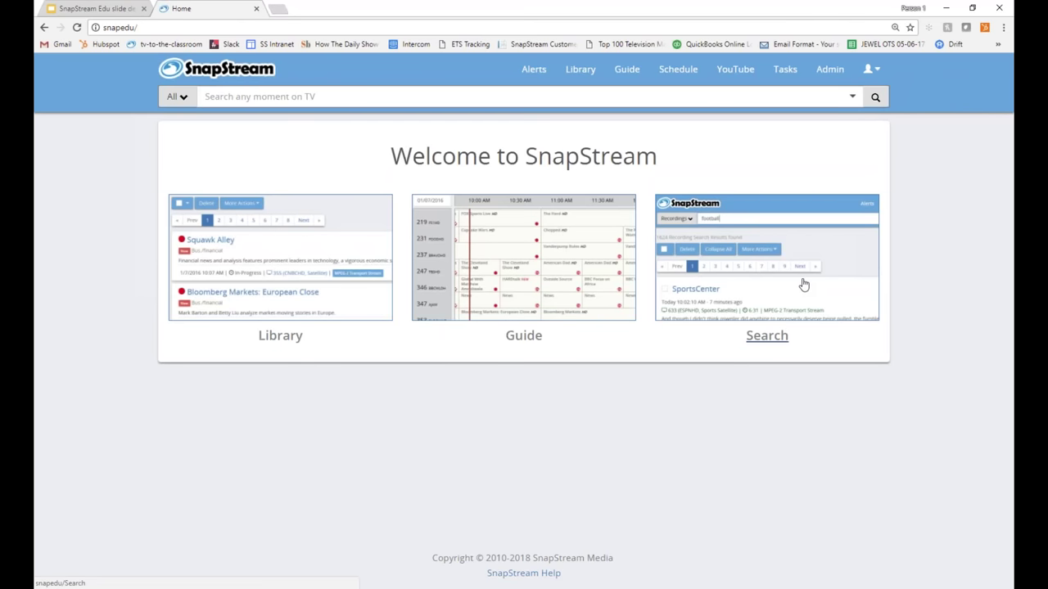
- Go to Admin and open Security > Config in the sidebar
{"action": "left_click", "coordinate": [830, 69]}
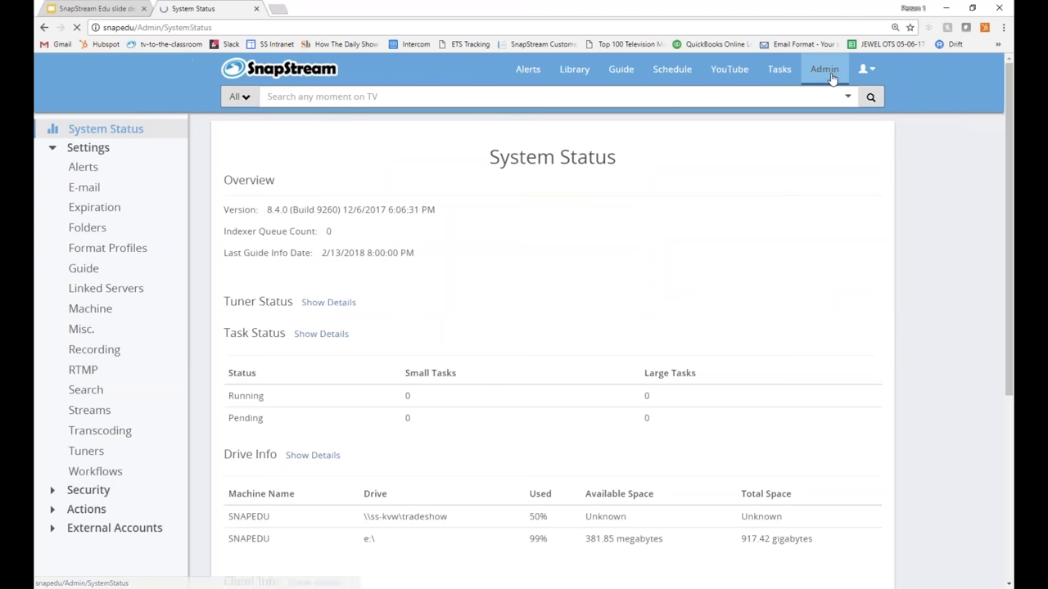
{"action": "left_click", "coordinate": [88, 490]}
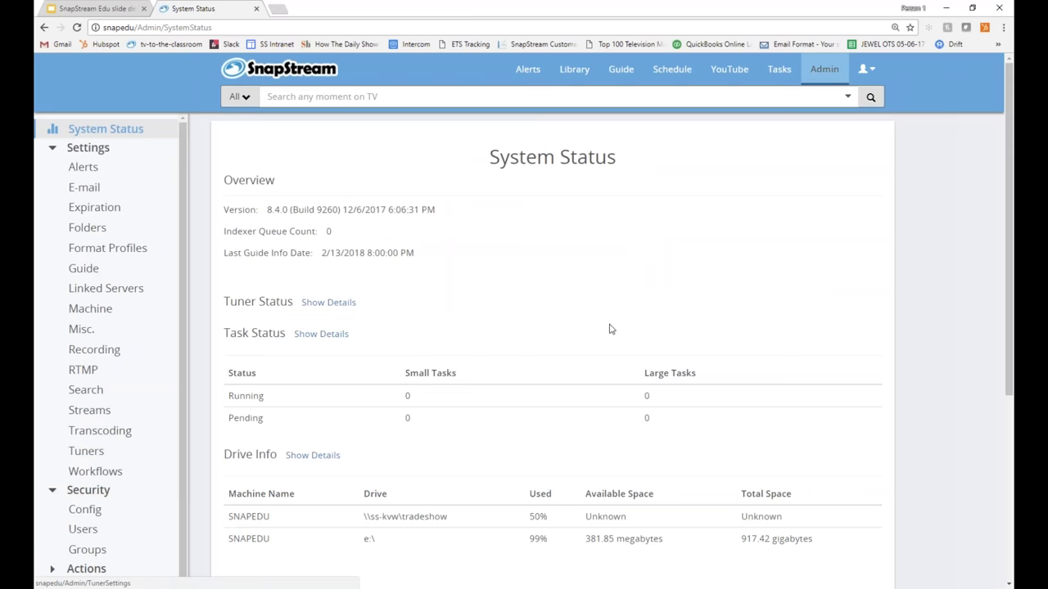
{"action": "left_click", "coordinate": [77, 510]}
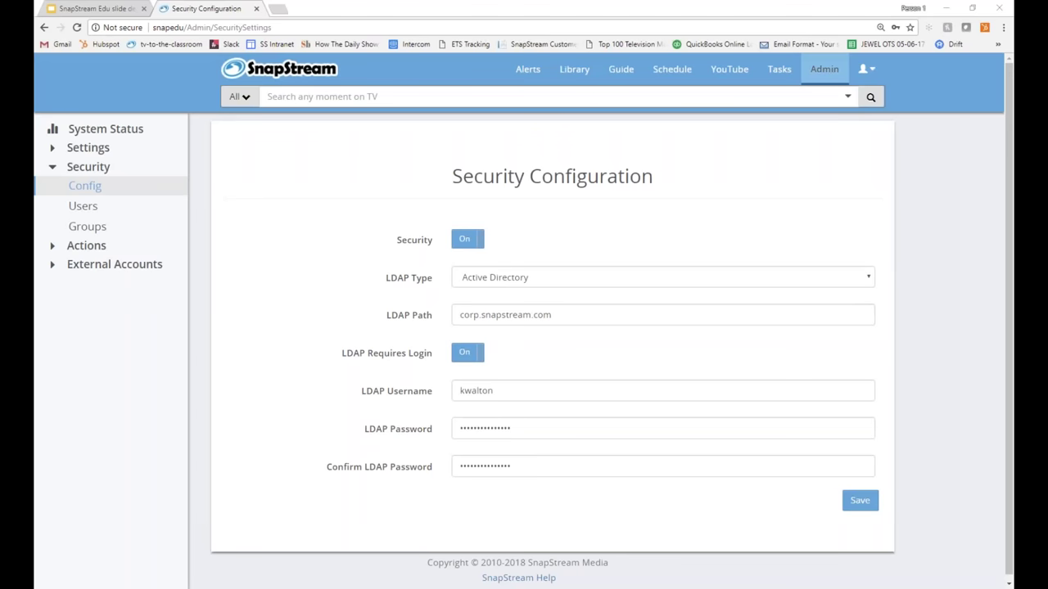
- Present the Any Questions slide from the SnapStream Edu deck, then return to the Security Configuration tab
{"action": "left_click", "coordinate": [85, 8]}
{"action": "scroll", "coordinate": [104, 389], "scroll_direction": "down", "scroll_amount": 3}
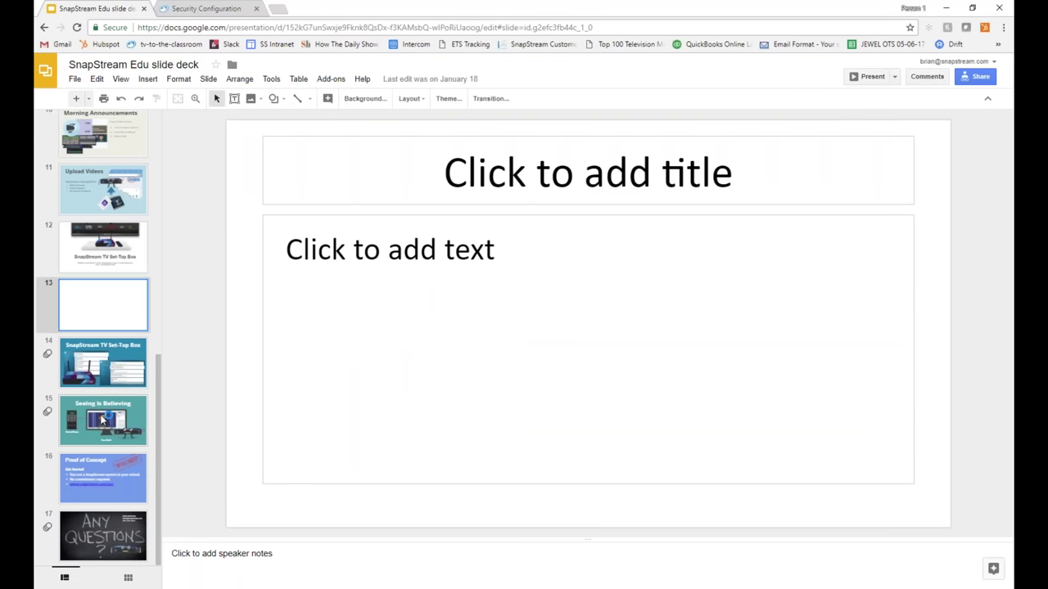
{"action": "left_click", "coordinate": [118, 534]}
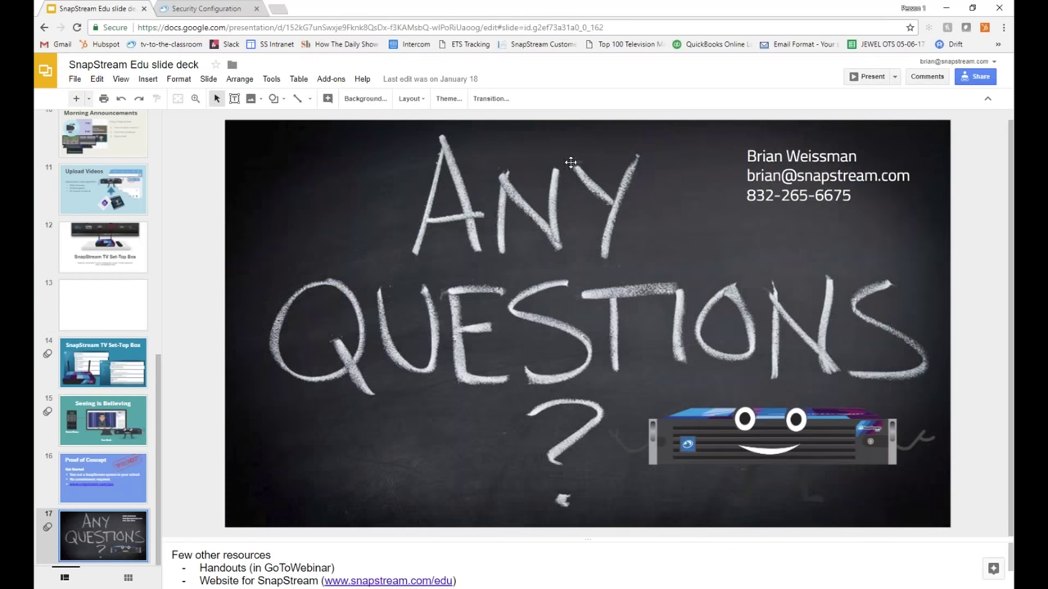
{"action": "left_click", "coordinate": [868, 77]}
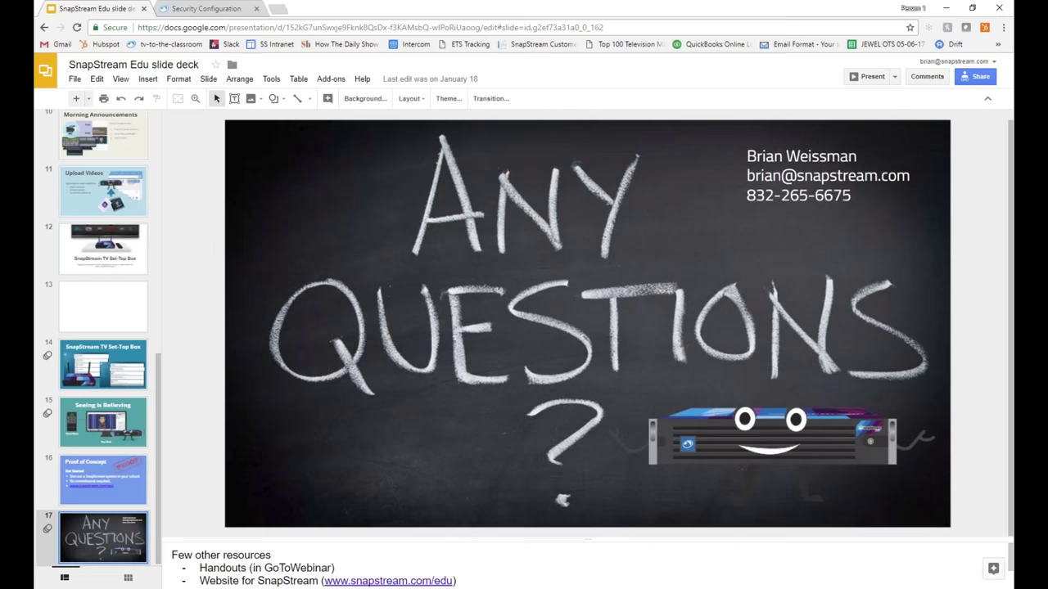
{"action": "left_click", "coordinate": [224, 11]}
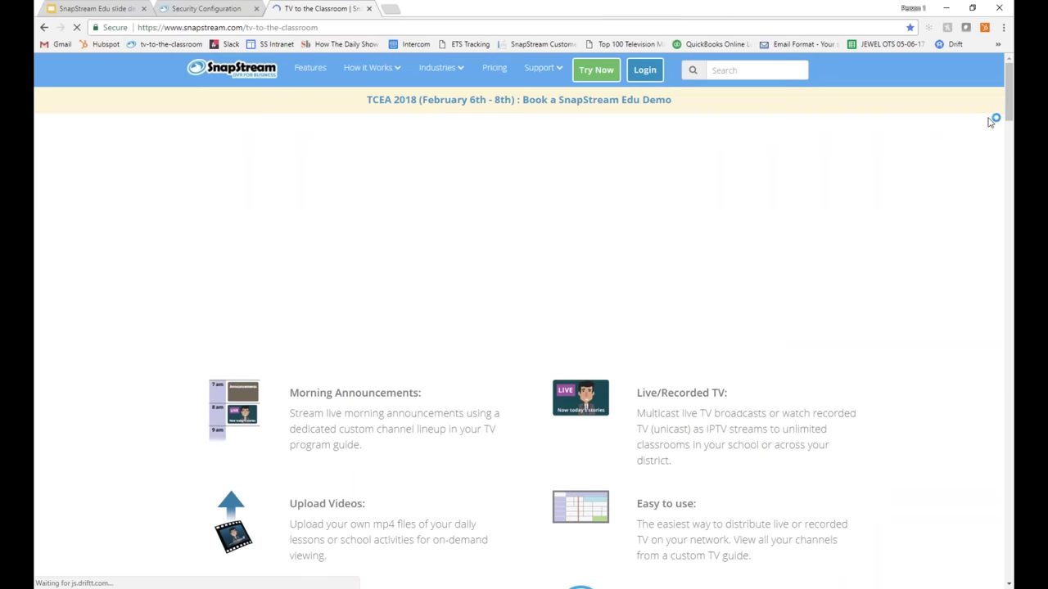
- Scroll until the How it Works diagram, from data center to campus and classrooms, is fully shown
{"action": "left_click_drag", "start_coordinate": [1008, 98], "coordinate": [1000, 292]}
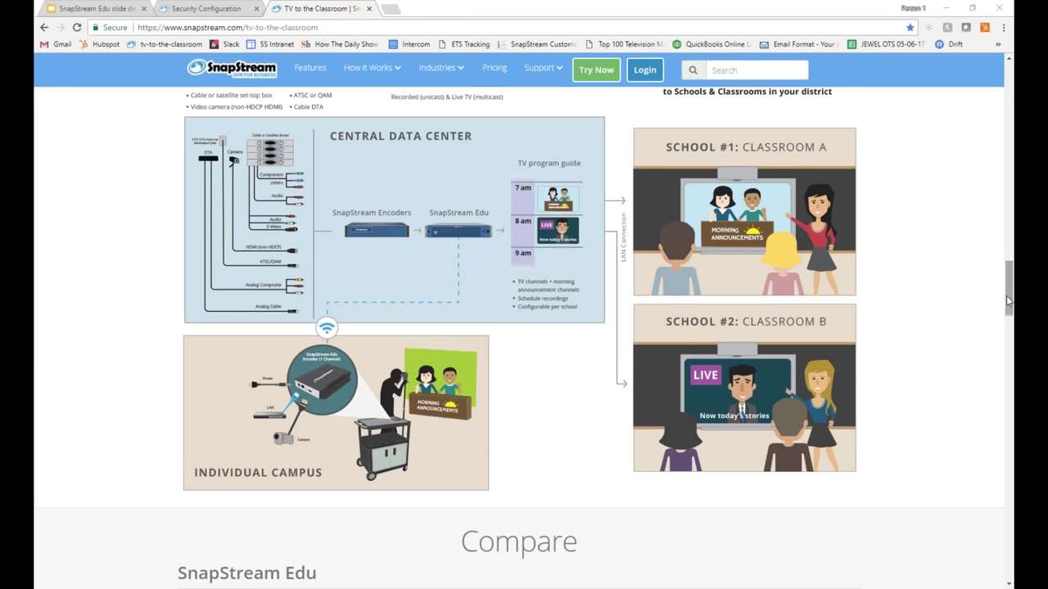
{"action": "left_click_drag", "start_coordinate": [1009, 300], "coordinate": [1010, 290]}
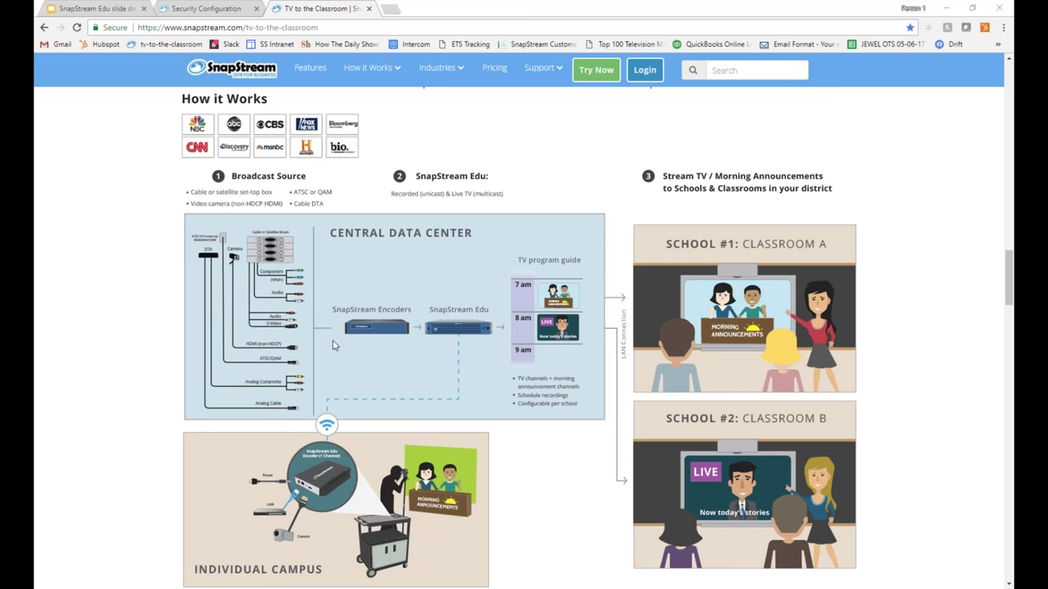
- Bring up the 02/01/2018 TV Guide through channel 7777 LF, then return to the diagram page
{"action": "left_click", "coordinate": [202, 10]}
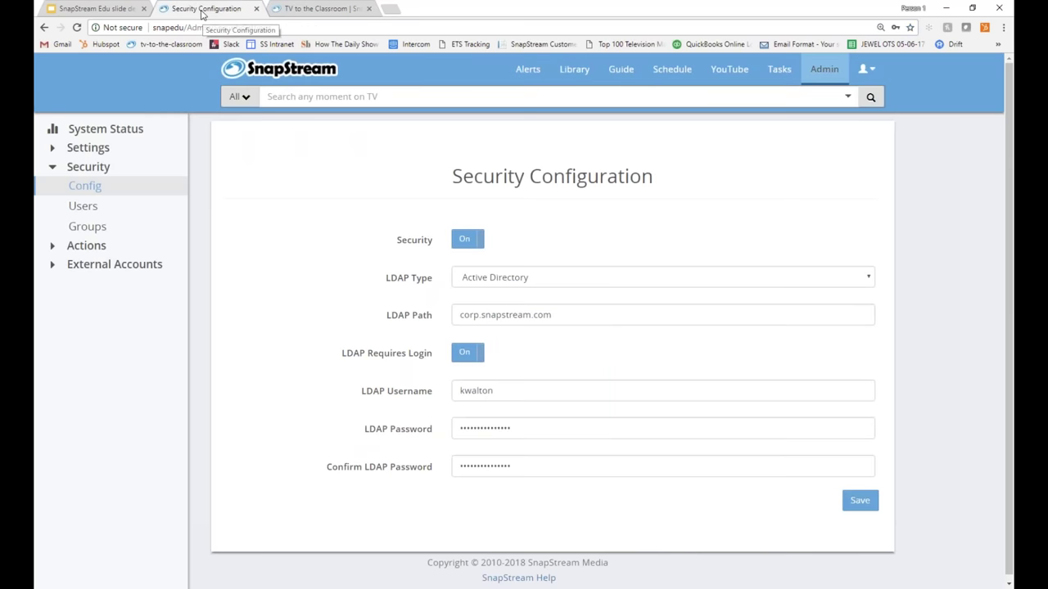
{"action": "left_click", "coordinate": [621, 69]}
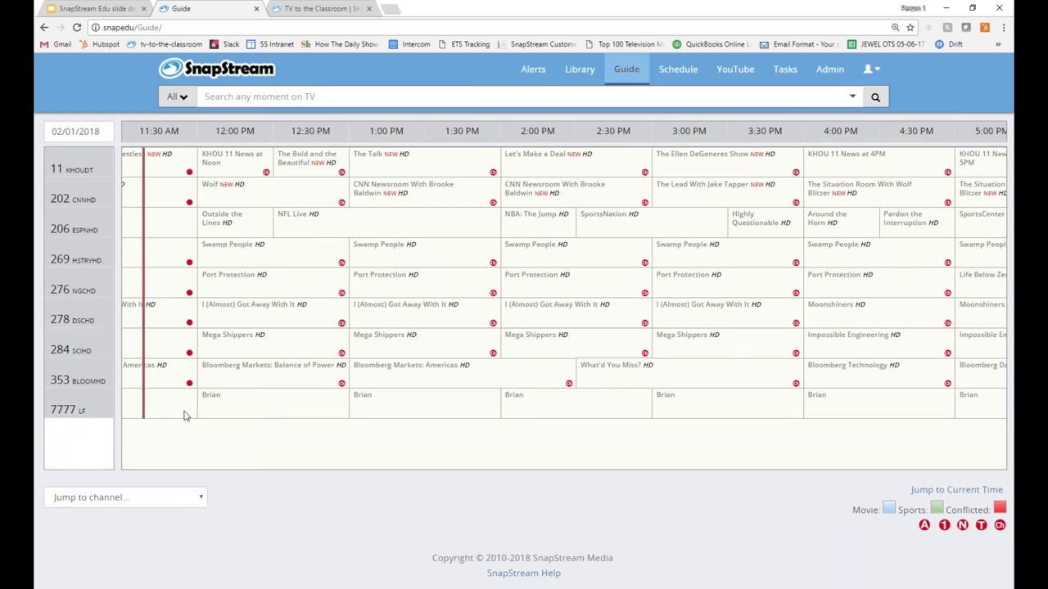
{"action": "mouse_move", "coordinate": [202, 423]}
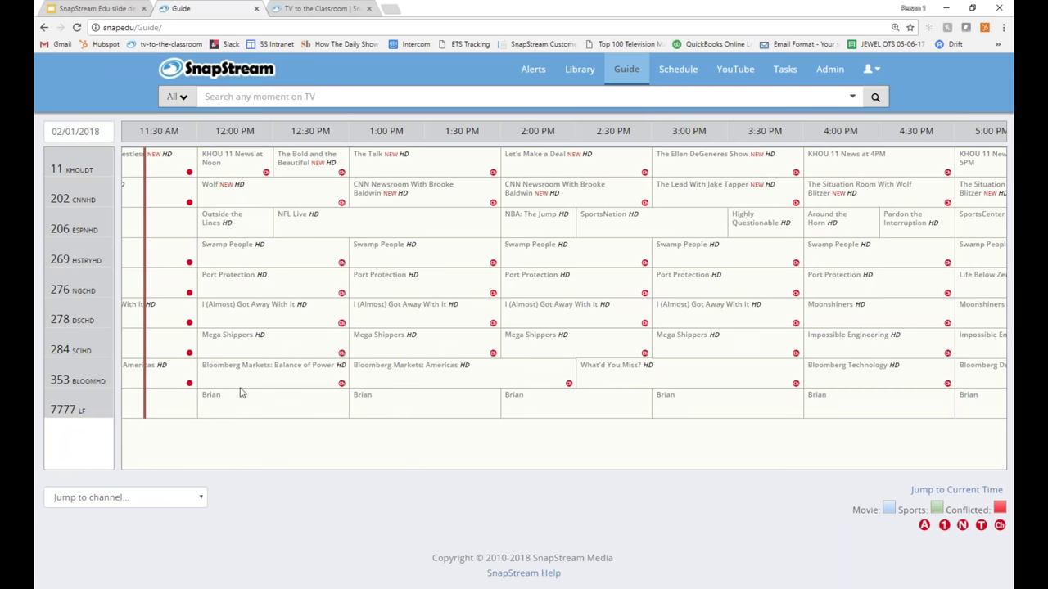
{"action": "left_click", "coordinate": [303, 8]}
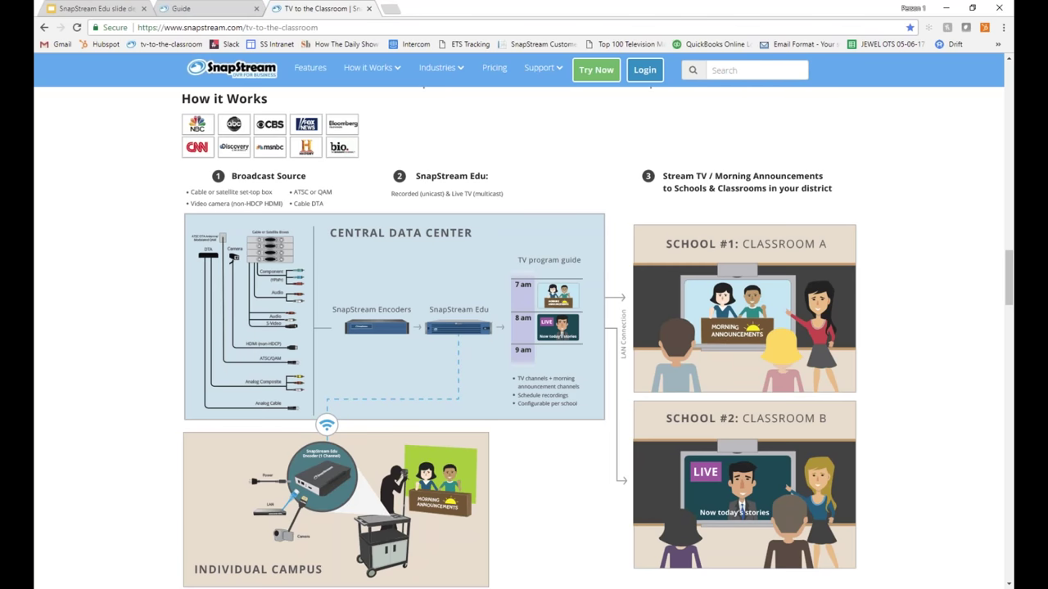
- Scroll down to the Individual Campus encoder sending morning announcements to the central data center
{"action": "scroll", "coordinate": [919, 304], "scroll_direction": "down", "scroll_amount": 1}
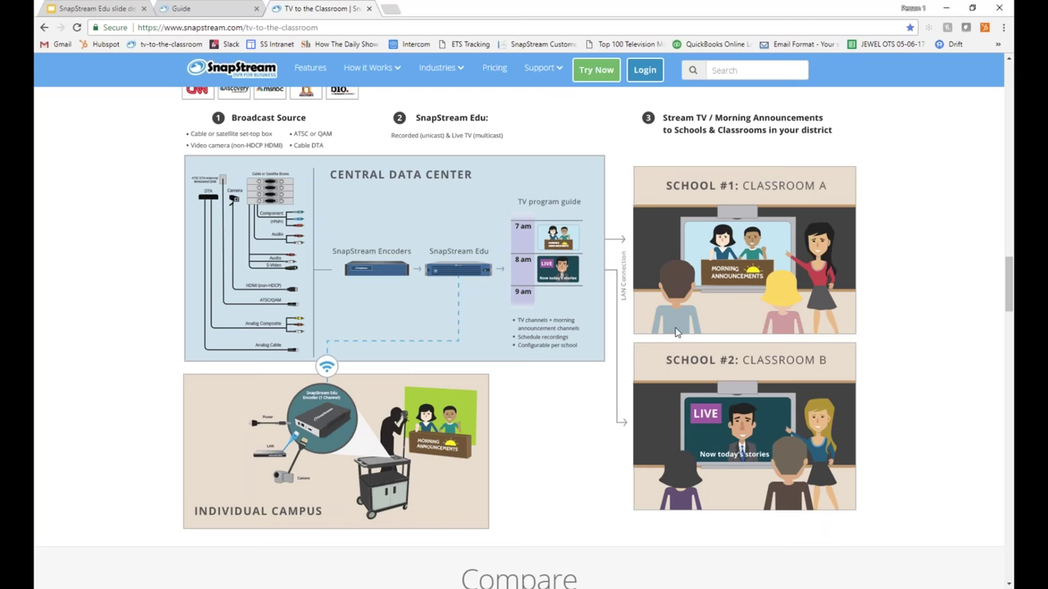
- Switch back to the 02/01/2018 TV Guide and briefly highlight its web address
{"action": "left_click", "coordinate": [204, 9]}
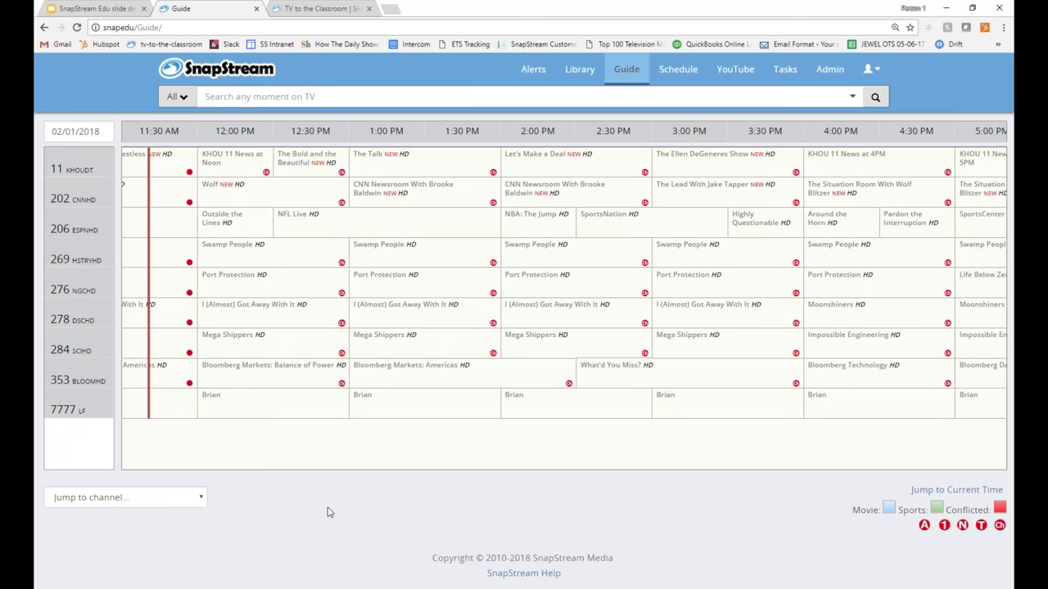
{"action": "left_click", "coordinate": [169, 28]}
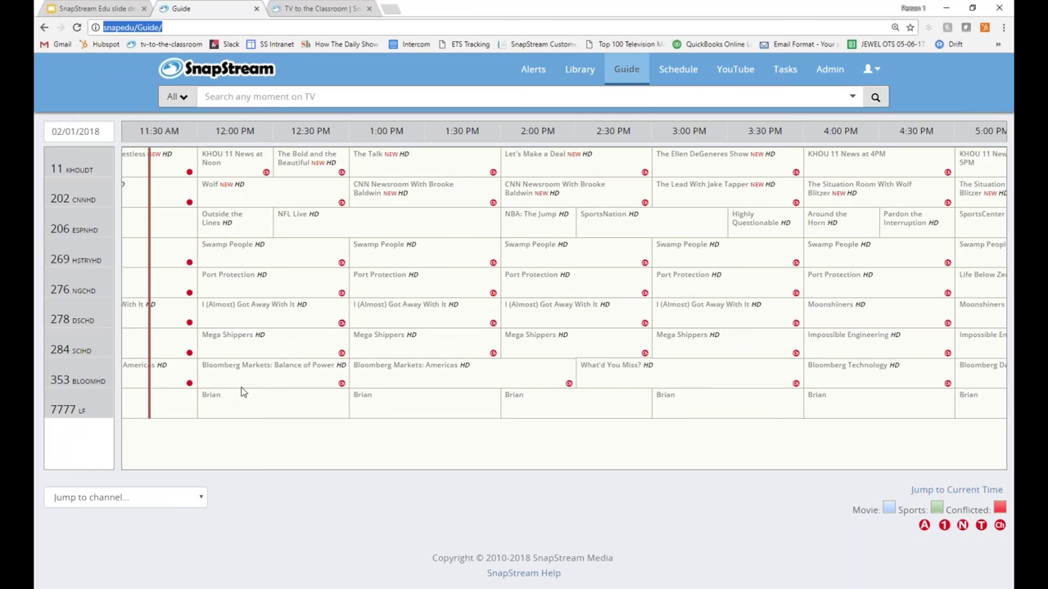
{"action": "left_click", "coordinate": [562, 490]}
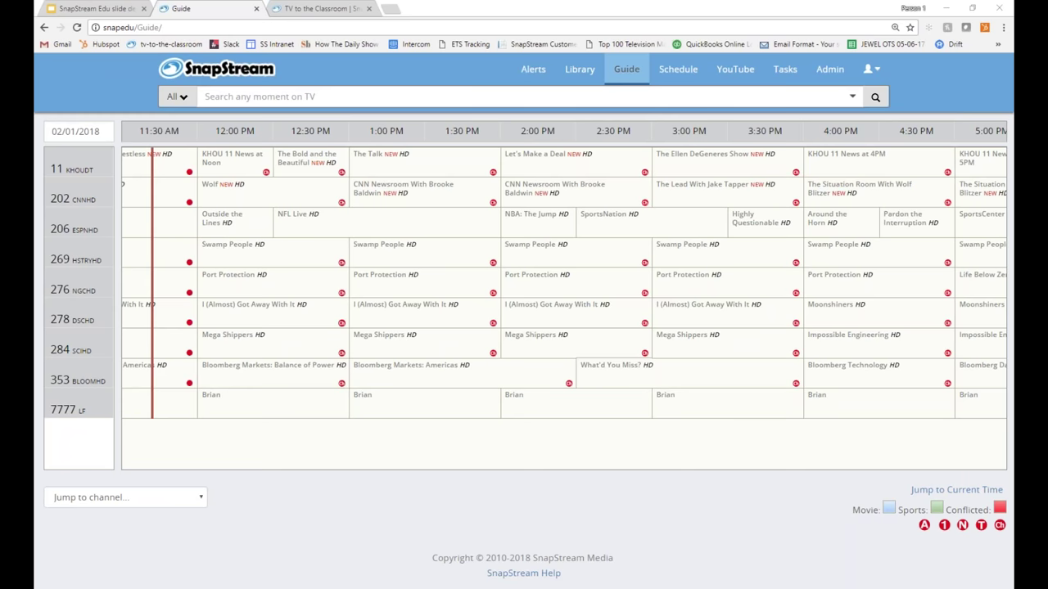
- Show the TV to the Classroom diagram of SnapStream Encoders feeding SnapStream Edu to two classrooms
{"action": "left_click", "coordinate": [315, 12]}
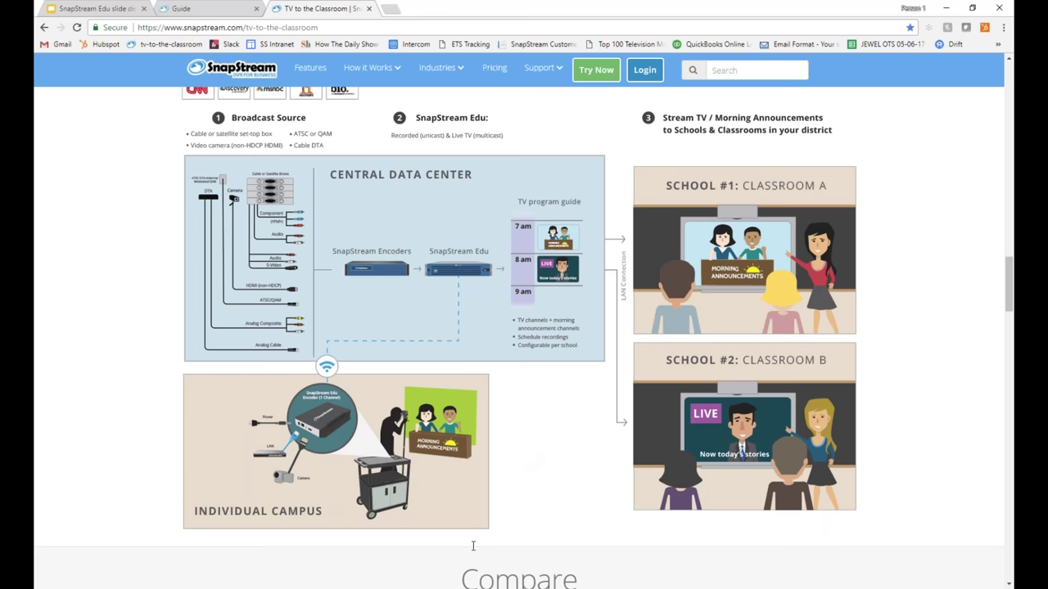
- Return to the 02/01/2018 TV Guide grid covering 11:30 AM through 5 PM
{"action": "left_click", "coordinate": [200, 10]}
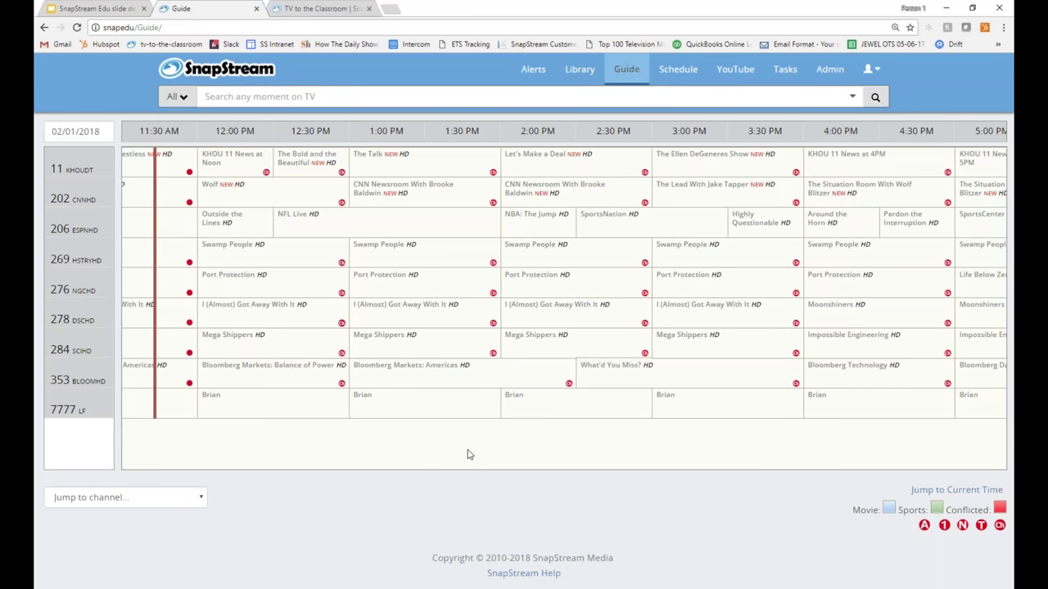